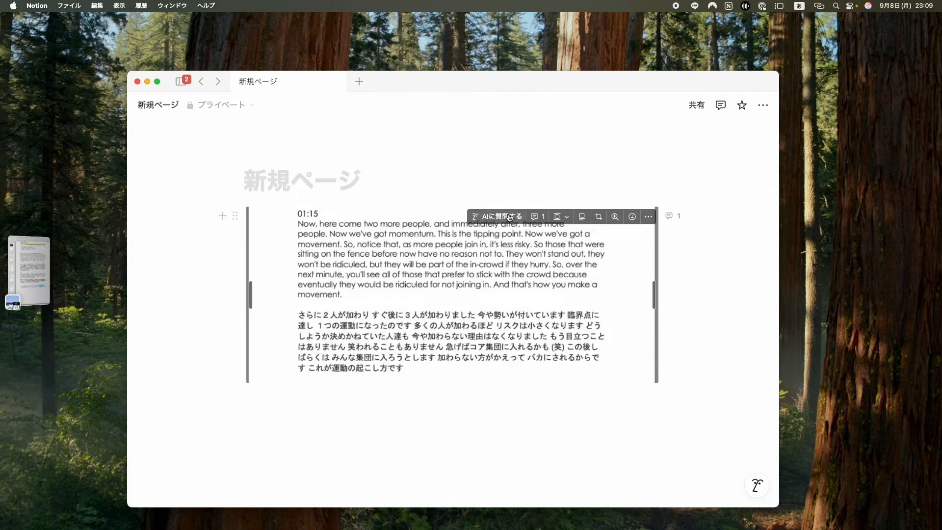
Ask the AI to transcribe the embedded screenshot with the prompt "スクショを文字起こし"
click(509, 217)
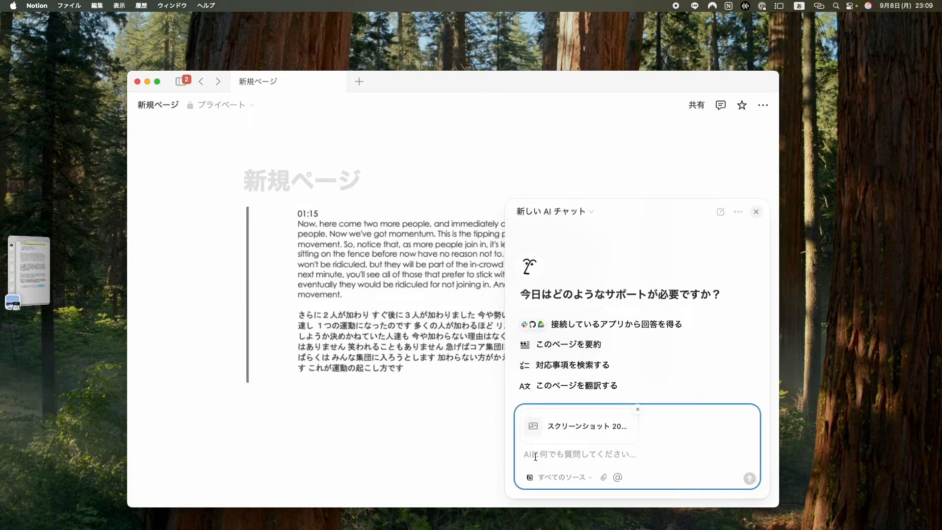
text(スクショ)
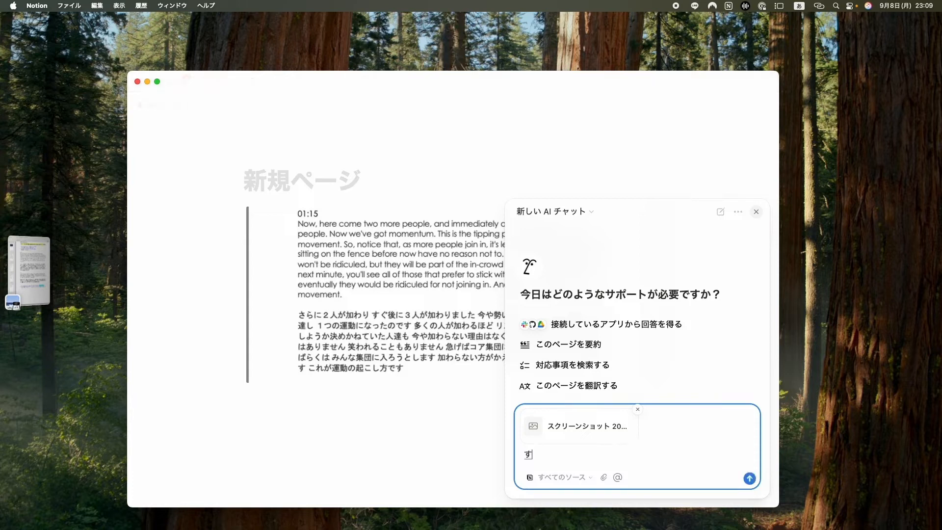
key(Return)
text(を)
key(Return)
text(もじお)
text(こし)
key(Return)
click(748, 478)
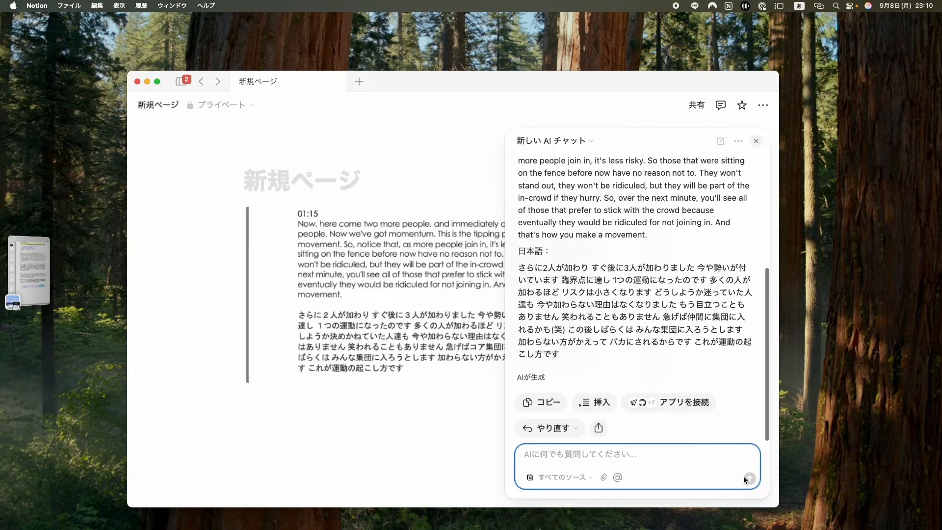
Copy the AI's transcription into the page above the screenshot as plain pasted text and close the AI chat
click(540, 402)
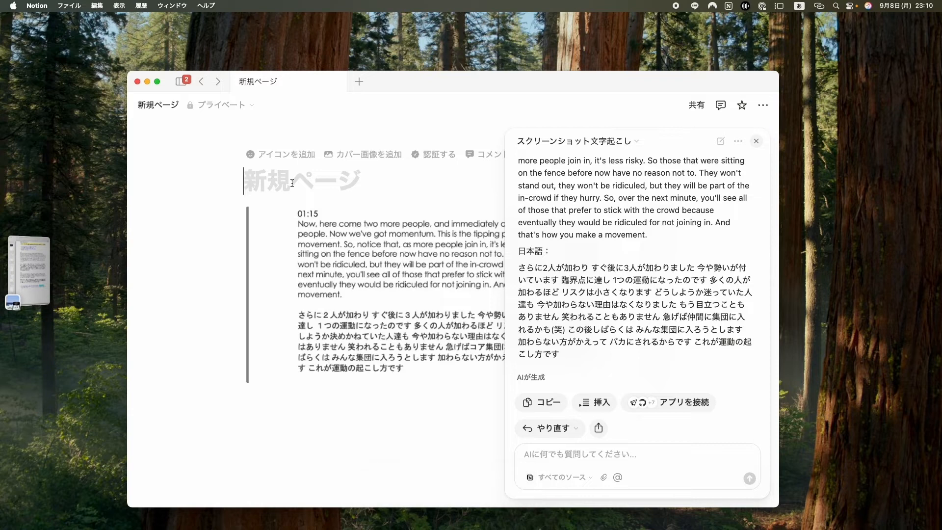
key(super+v)
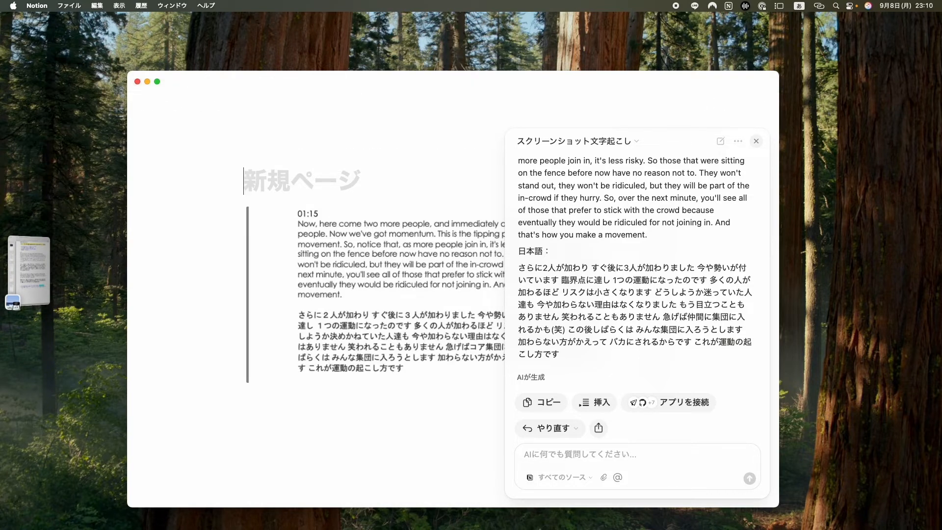
key(super+v)
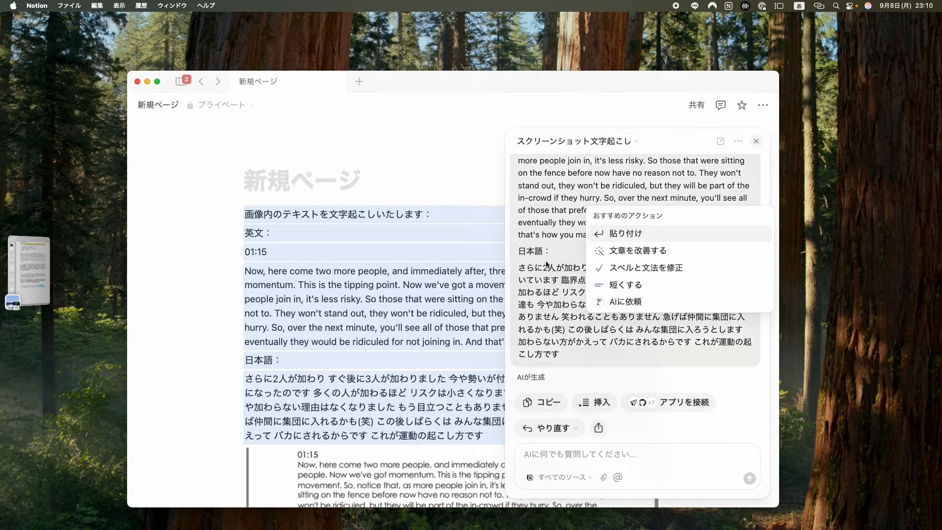
click(630, 234)
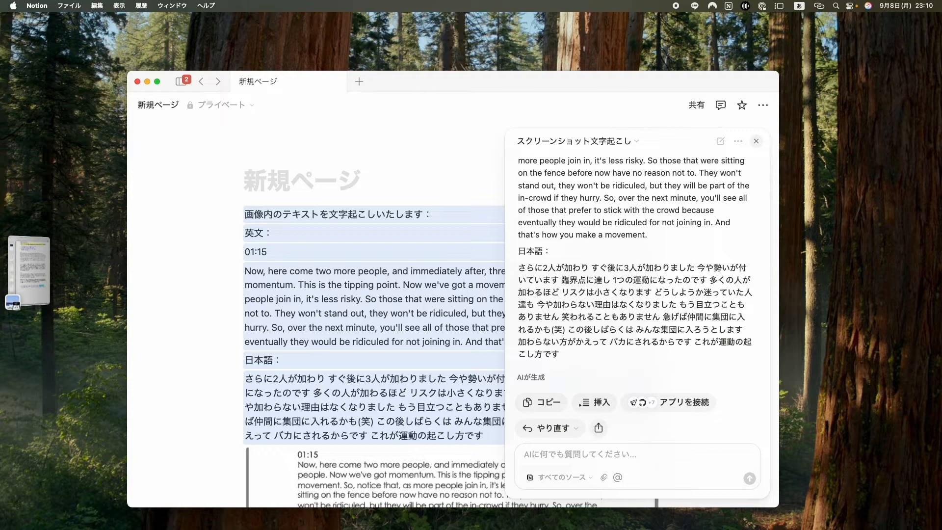
click(756, 140)
Add an empty line below the 01:15 timestamp within the same text block
scroll(486, 248, down, 2)
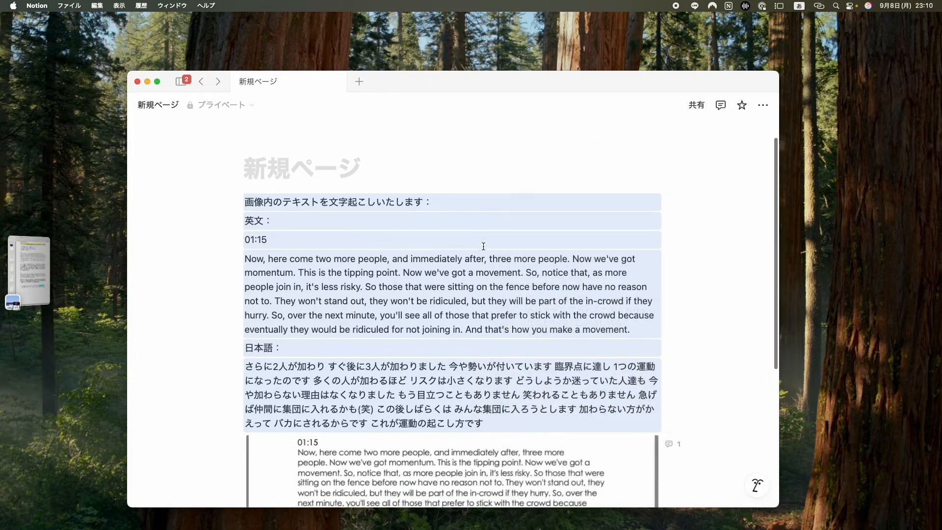
scroll(506, 252, down, 2)
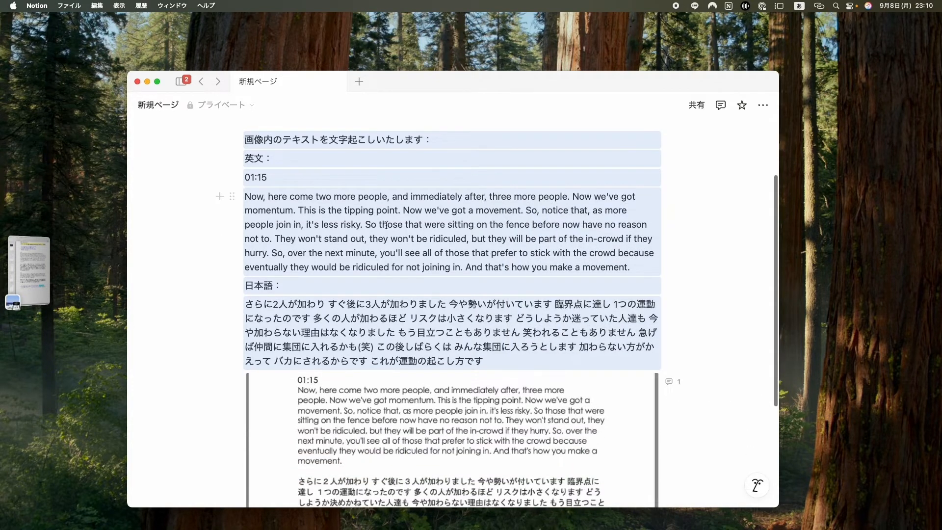
click(283, 182)
key(shift+Return)
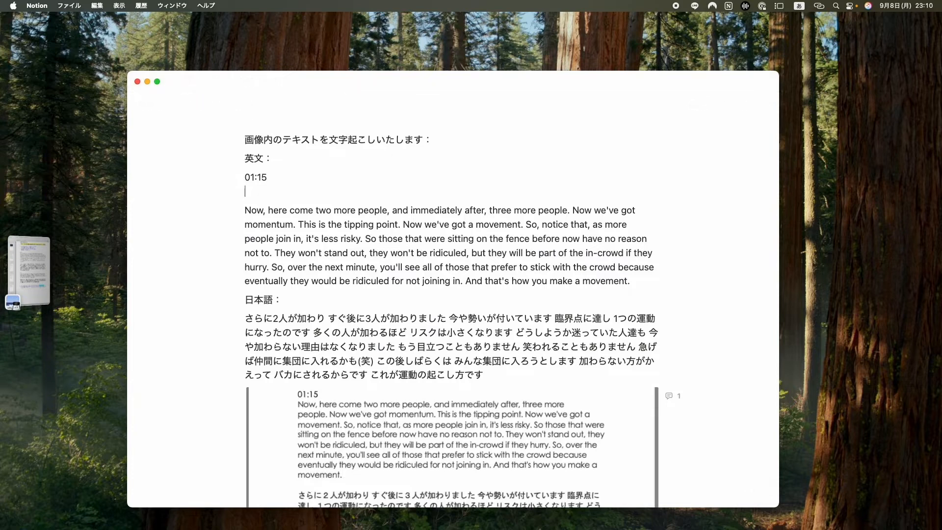
Have the AI convert the English and Japanese passages using "これを表形式にして、左に英文、右に和文を入れてください 行には1文単位で区切ってください", and accept the table
drag(244, 210, 493, 379)
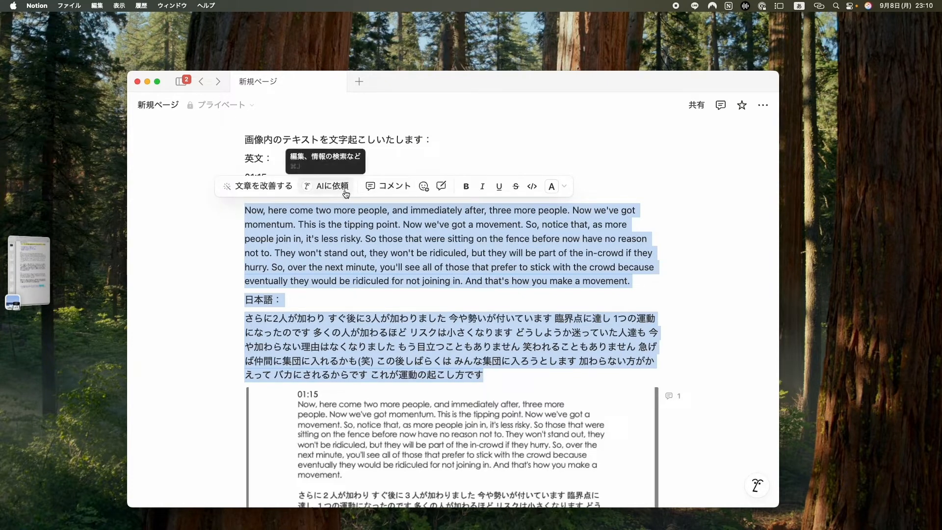
click(324, 187)
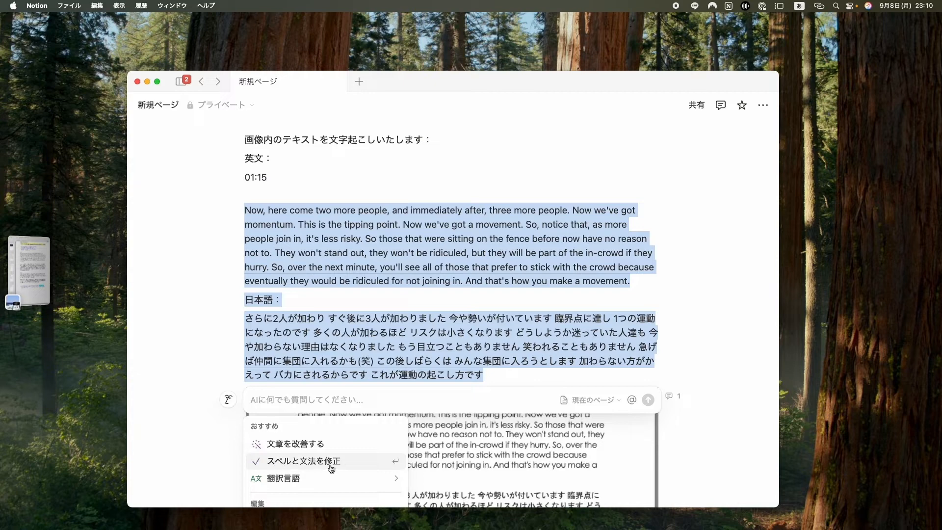
scroll(474, 482, down, 3)
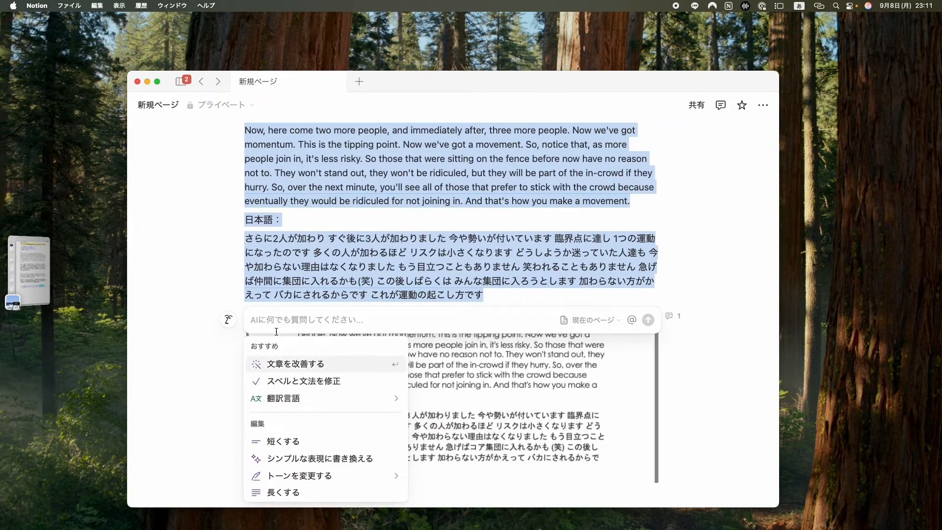
text(これw)
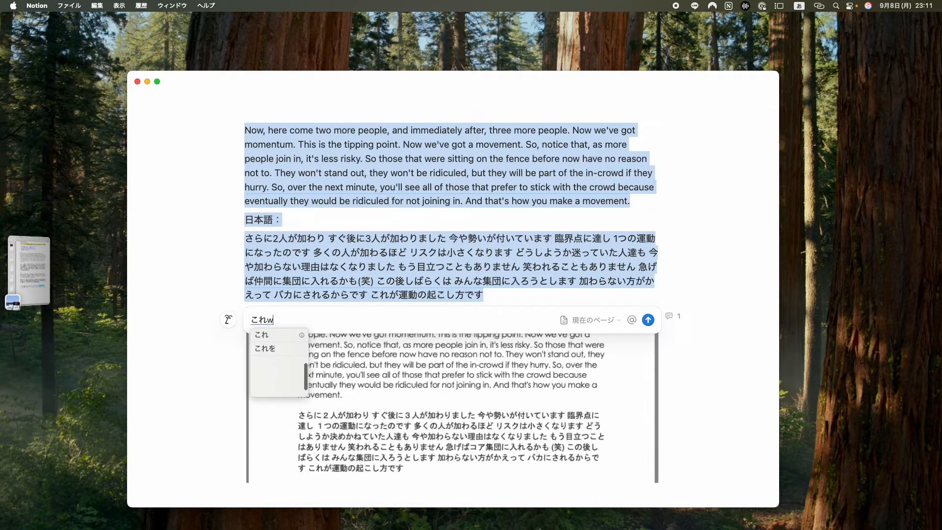
text(o)
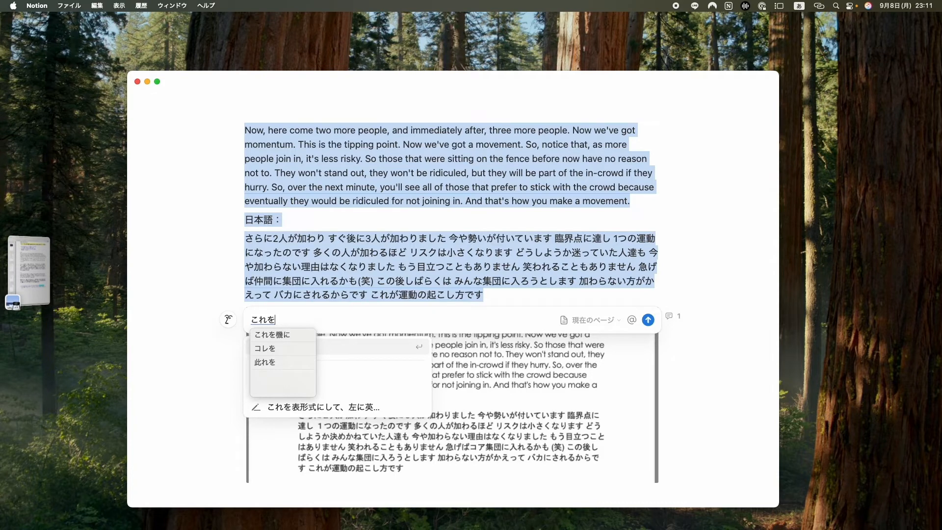
click(343, 409)
click(344, 409)
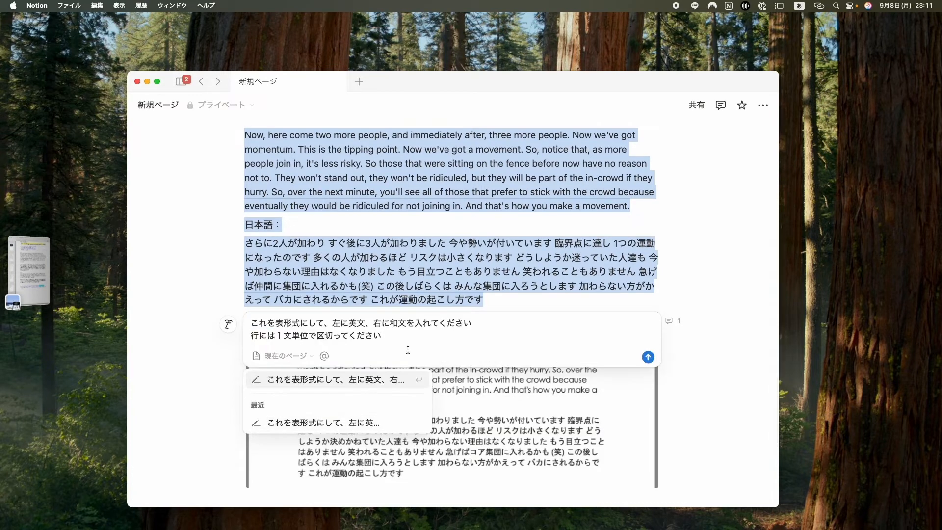
click(649, 358)
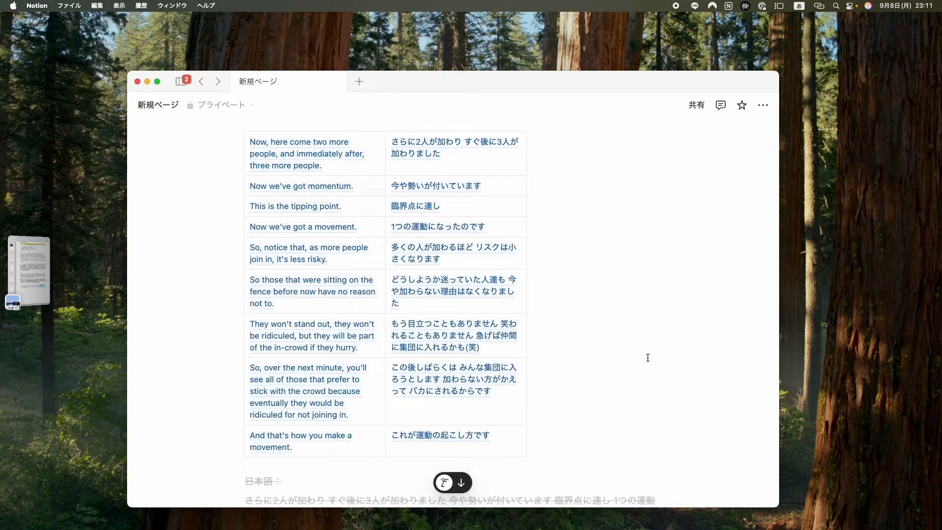
click(461, 485)
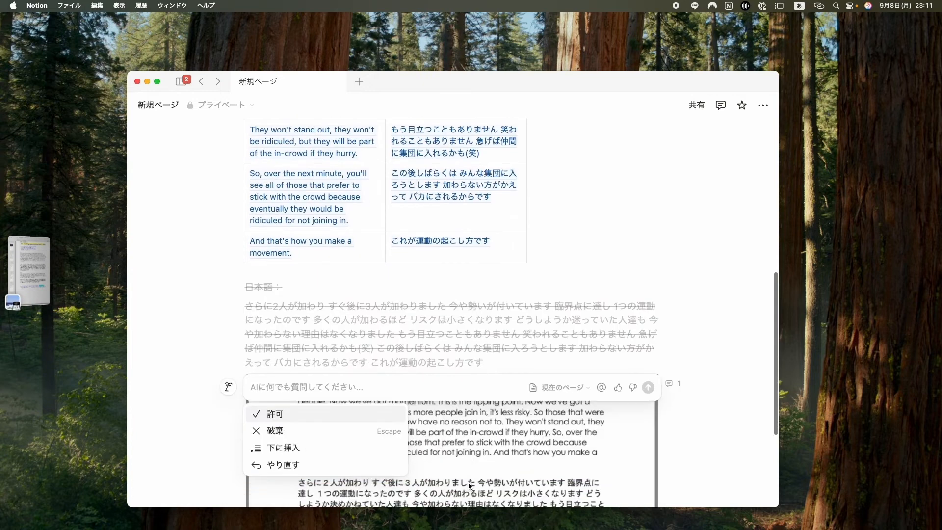
click(284, 415)
Add an empty third column to the right of the Japanese column in the table
scroll(433, 440, up, 5)
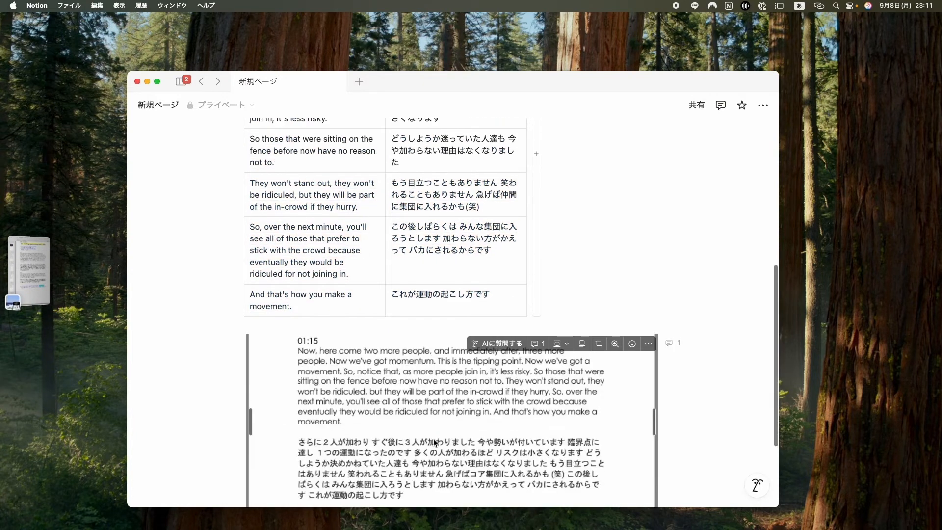
scroll(434, 439, up, 3)
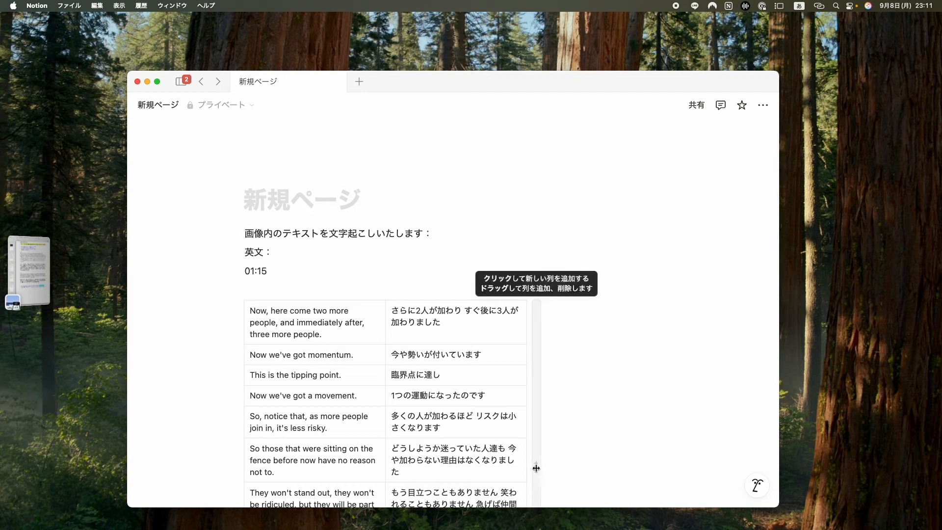
drag(536, 468, 556, 467)
Copy the word "momentum" from the table's second row onto the empty line below 01:15
scroll(557, 466, down, 3)
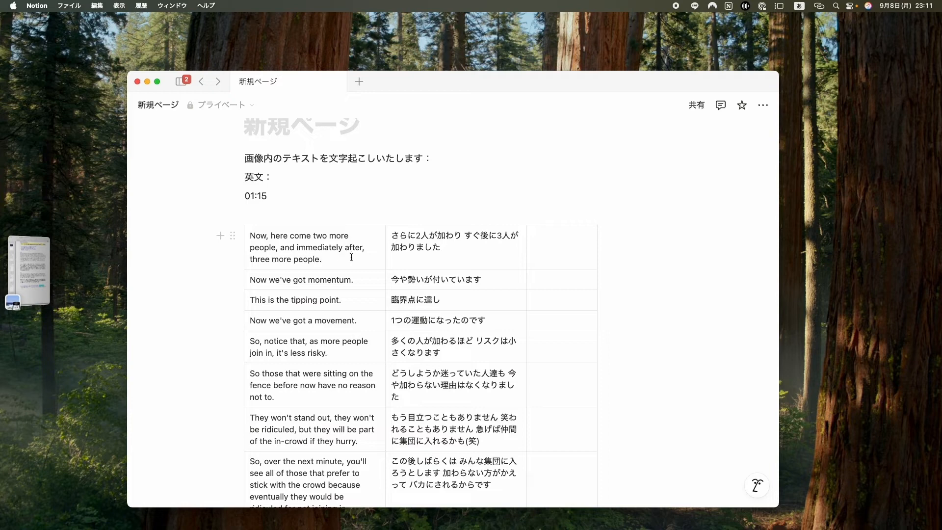
scroll(349, 266, up, 1)
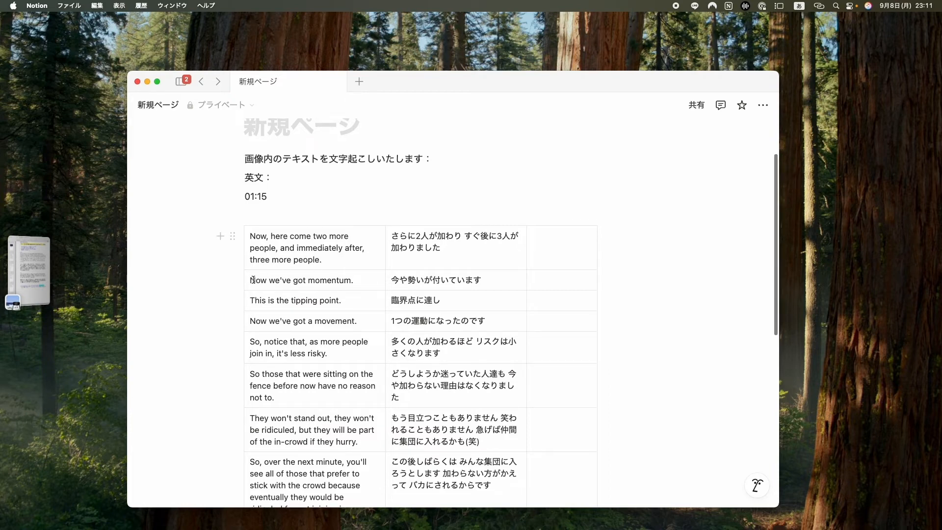
scroll(361, 288, up, 1)
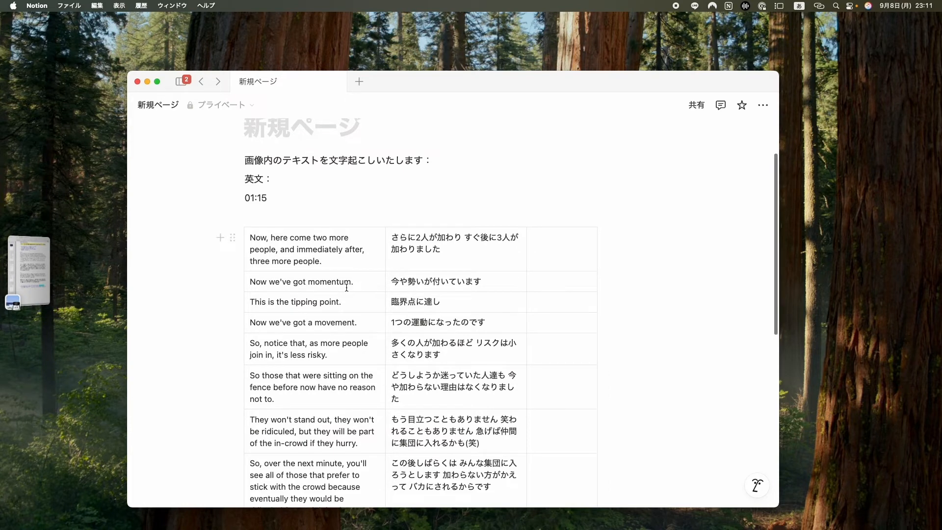
drag(308, 283, 348, 281)
right_click(348, 282)
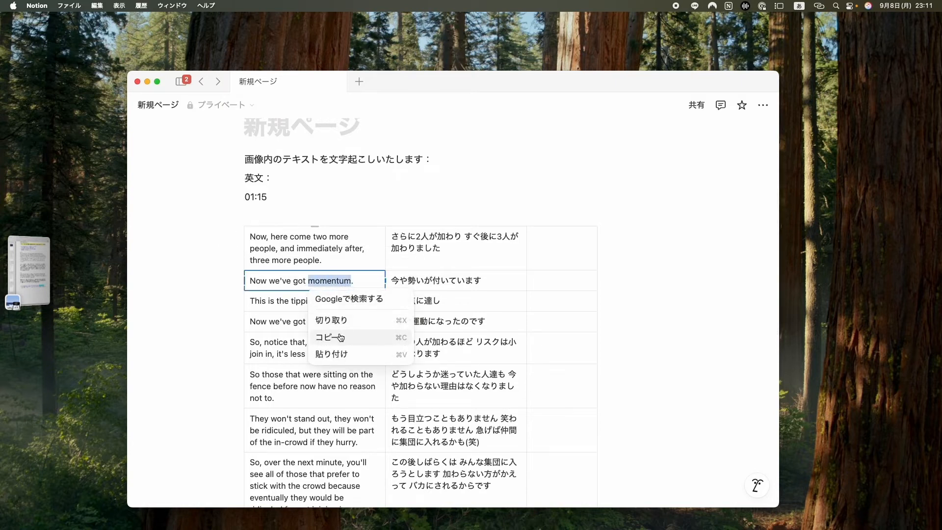
click(274, 338)
click(267, 215)
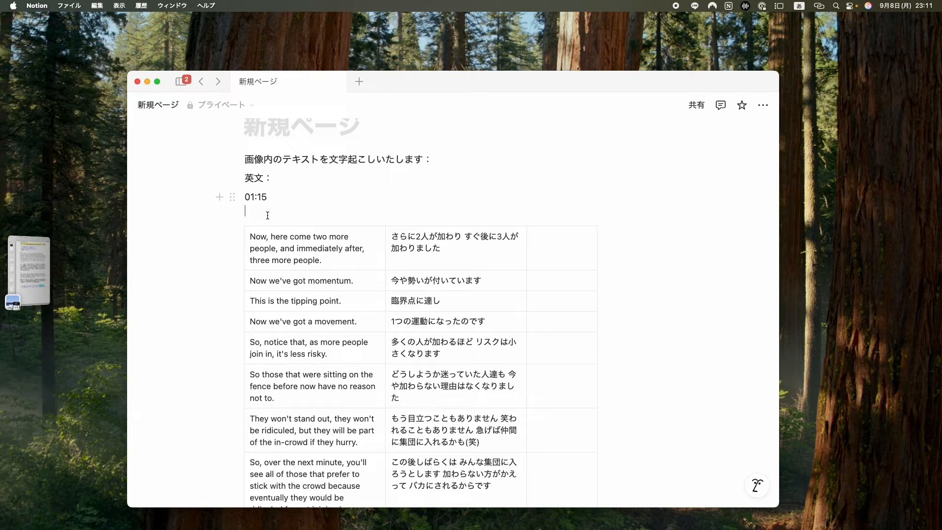
key(super+v)
Translate the pasted word "momentum" into Japanese with the AI and insert the translation below it
drag(246, 210, 294, 213)
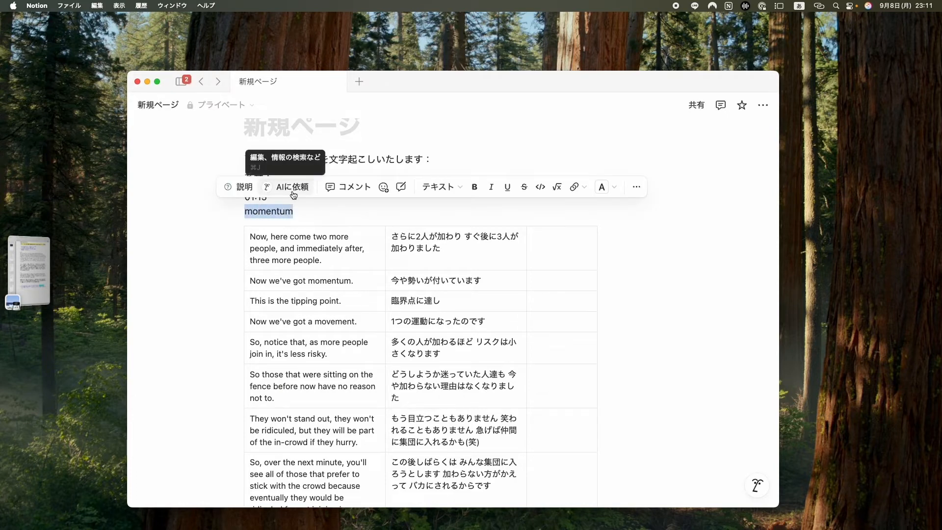
click(290, 185)
mouse_move(289, 318)
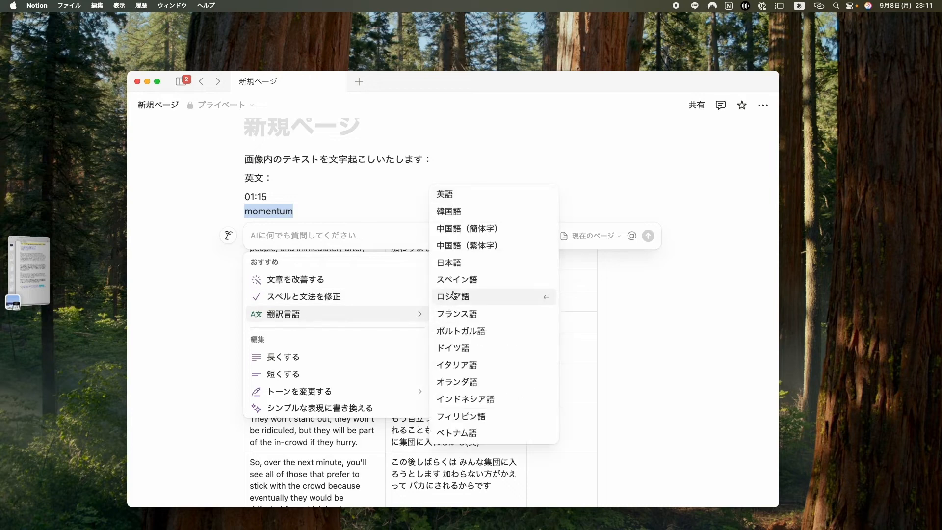
click(456, 264)
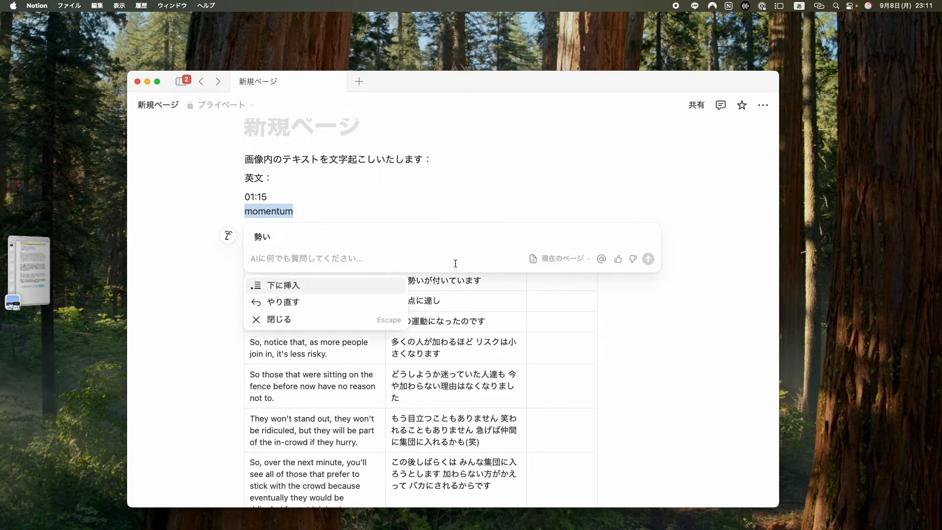
click(387, 283)
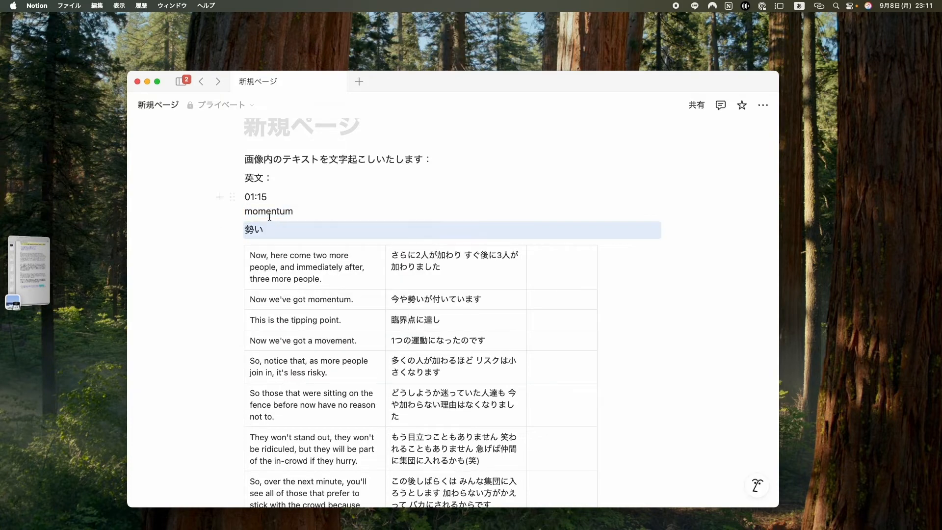
Move "momentum" and its translation "勢い" from above the table into the third-column cell of the second row
drag(246, 211, 285, 230)
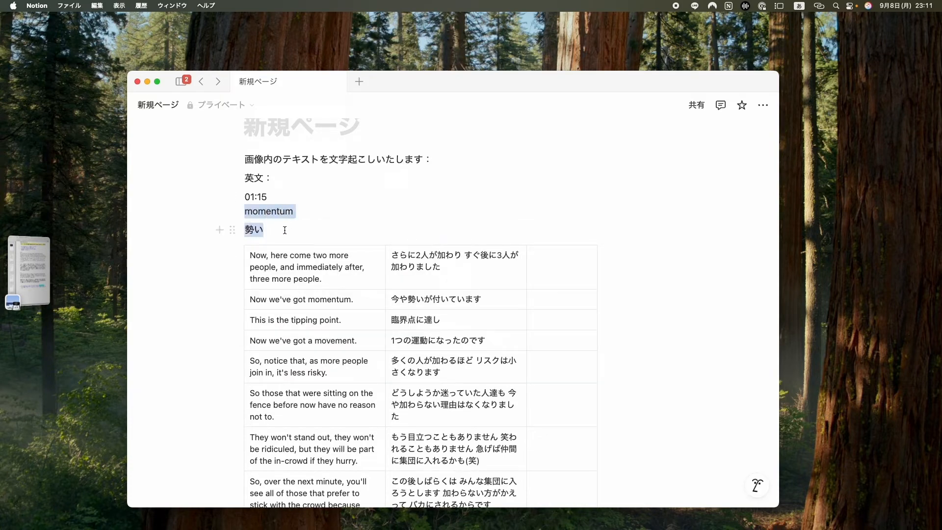
right_click(278, 212)
click(298, 247)
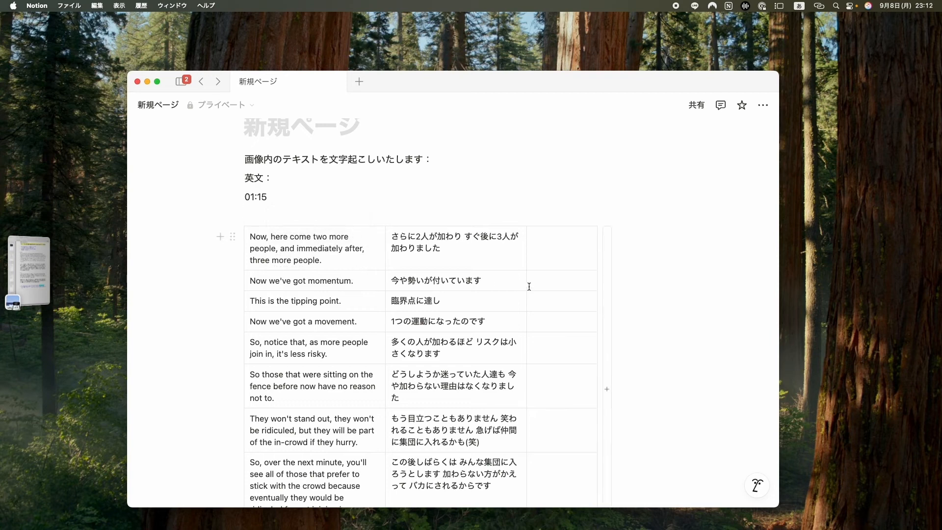
click(544, 279)
key(super+v)
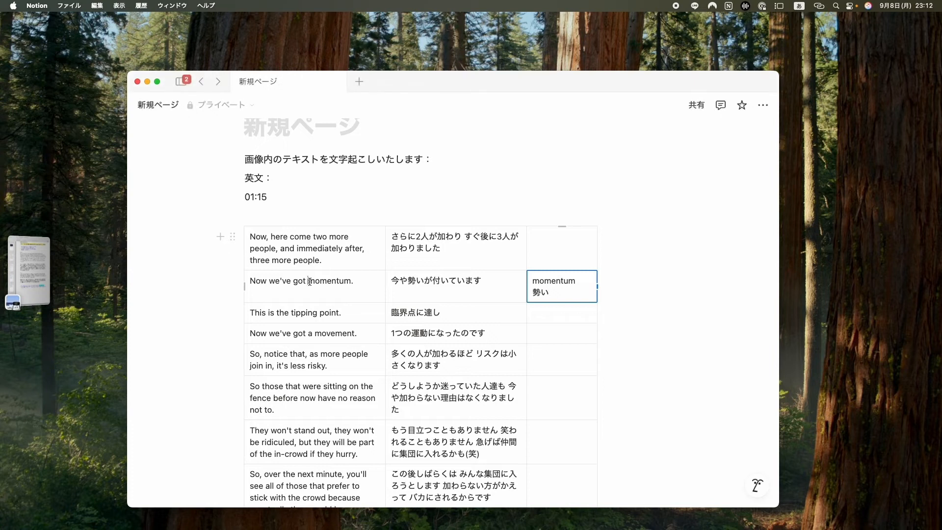
Color the word "momentum" red in the English sentence of the table's second row
drag(310, 281, 352, 284)
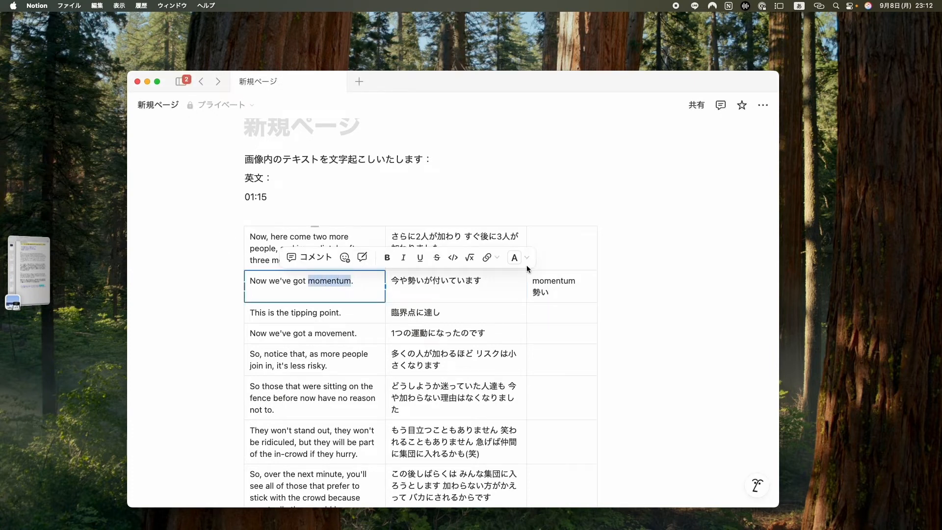
click(514, 258)
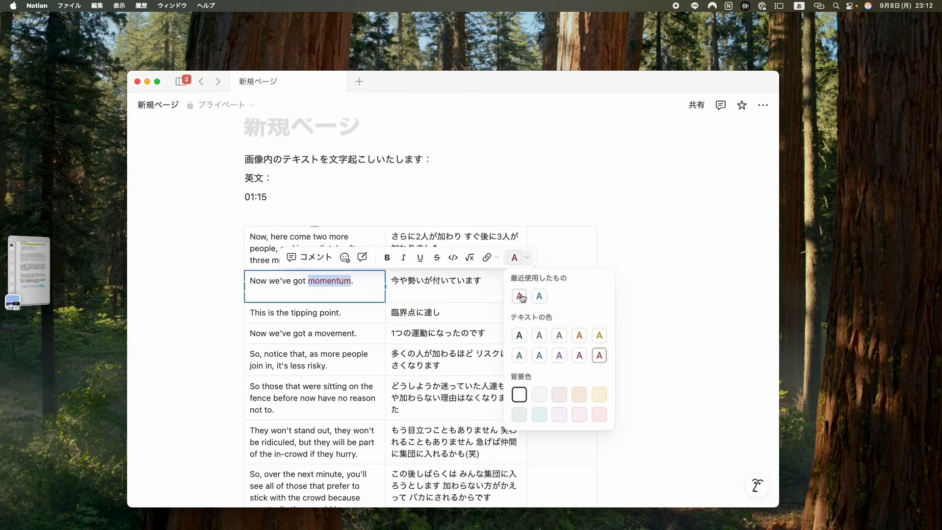
click(661, 345)
scroll(624, 349, down, 1)
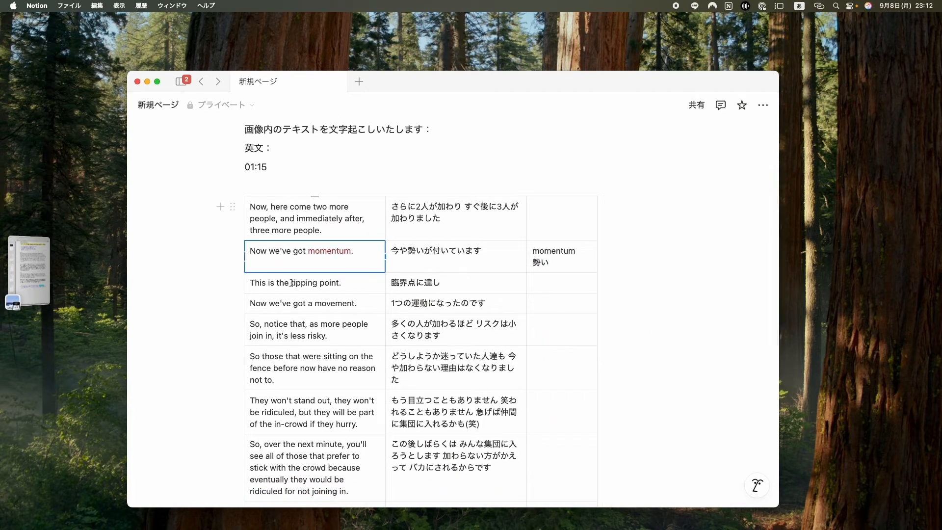
Color the phrase "tipping point" red in the English sentence of the table's third row
drag(290, 282, 341, 283)
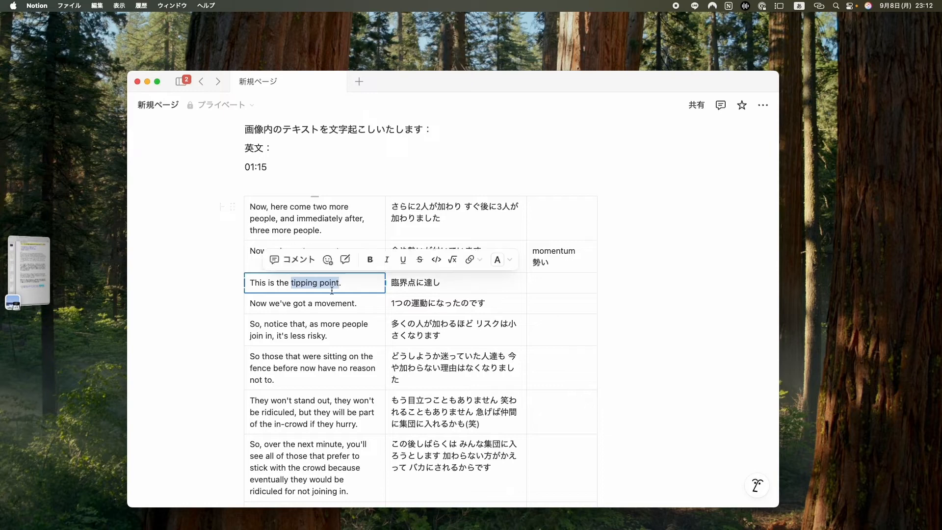
click(502, 266)
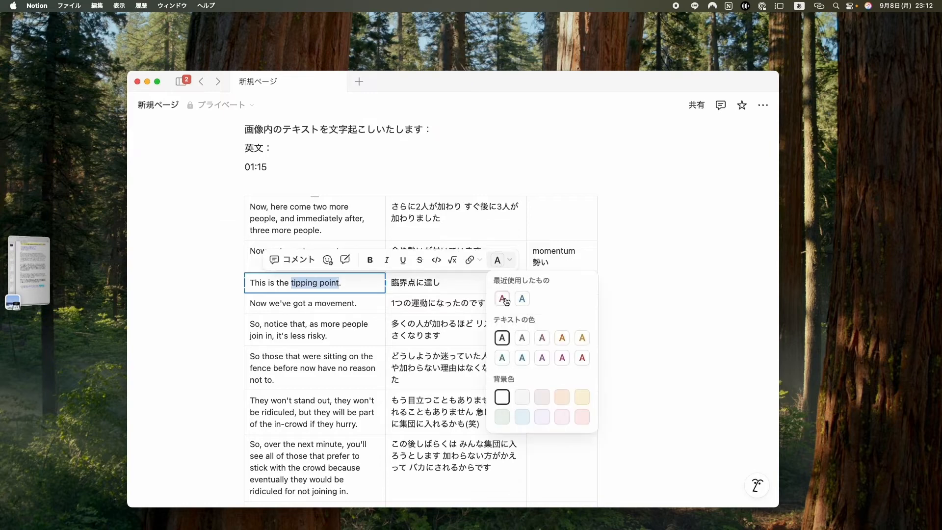
click(502, 298)
Copy the phrase "tipping point" from the table's third row onto the empty line below 01:15
click(292, 283)
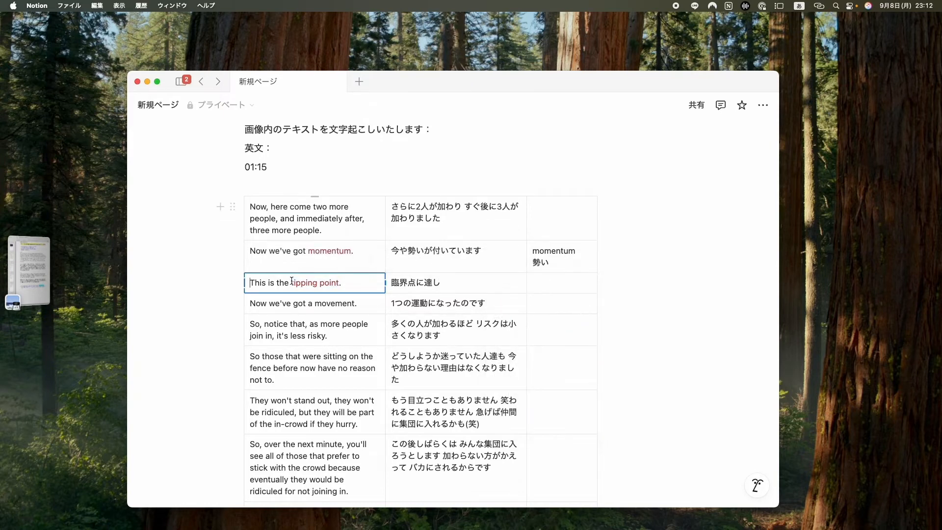
drag(292, 282, 333, 285)
right_click(332, 284)
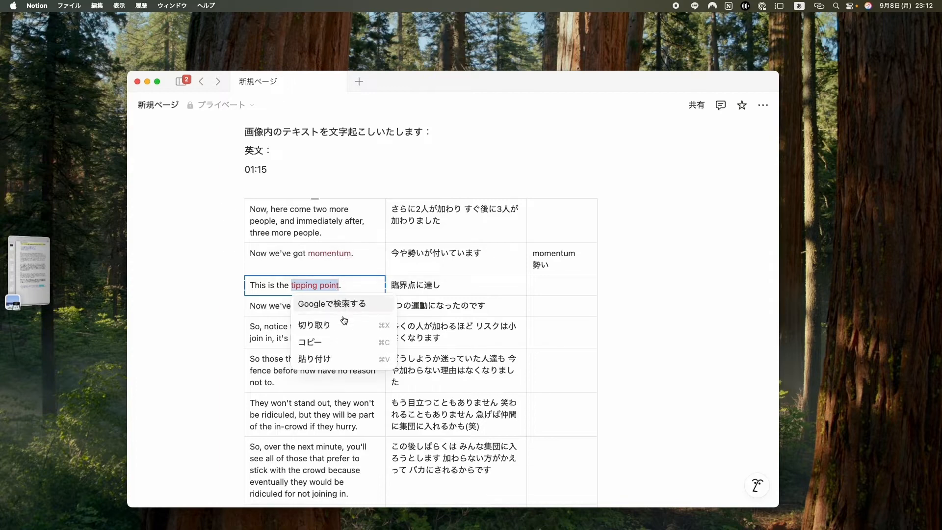
click(380, 338)
click(259, 189)
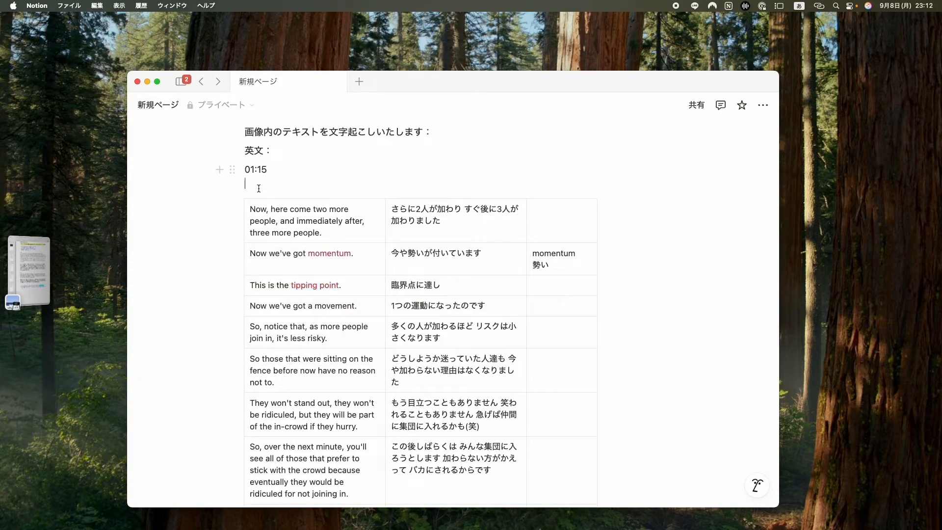
key(super+v)
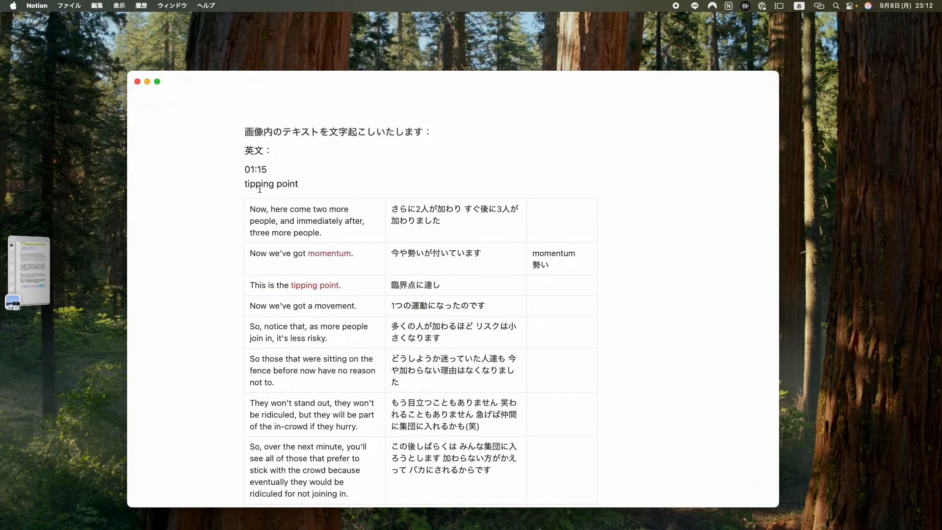
Translate the pasted phrase "tipping point" into Japanese with the AI and insert the translation below it
drag(245, 185, 301, 185)
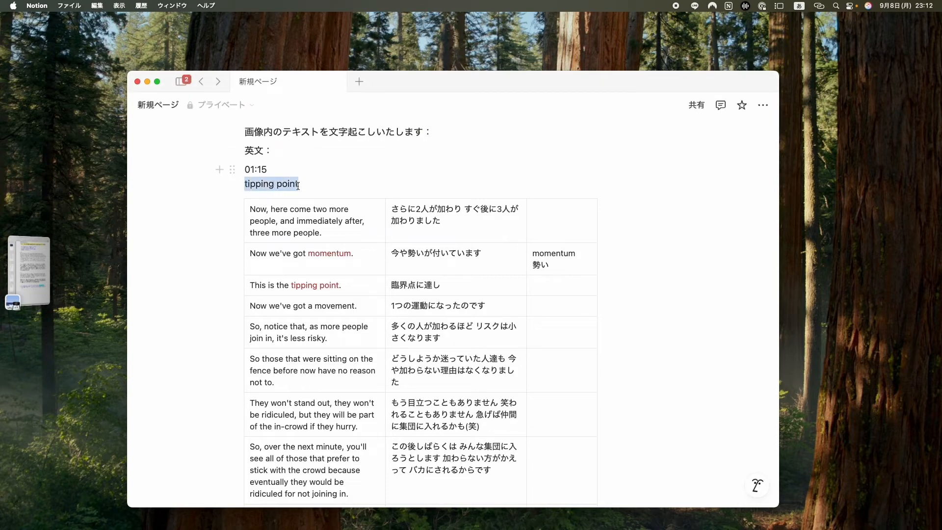
click(287, 158)
mouse_move(314, 291)
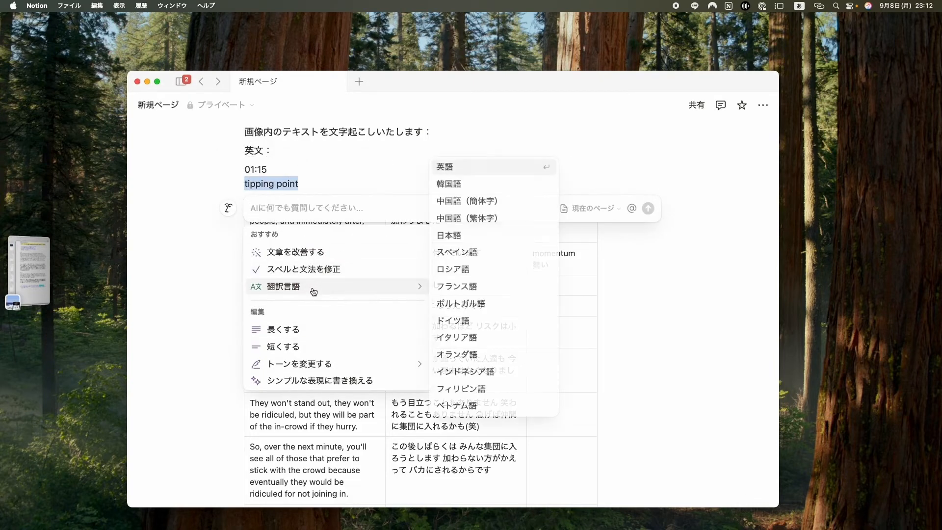
click(451, 236)
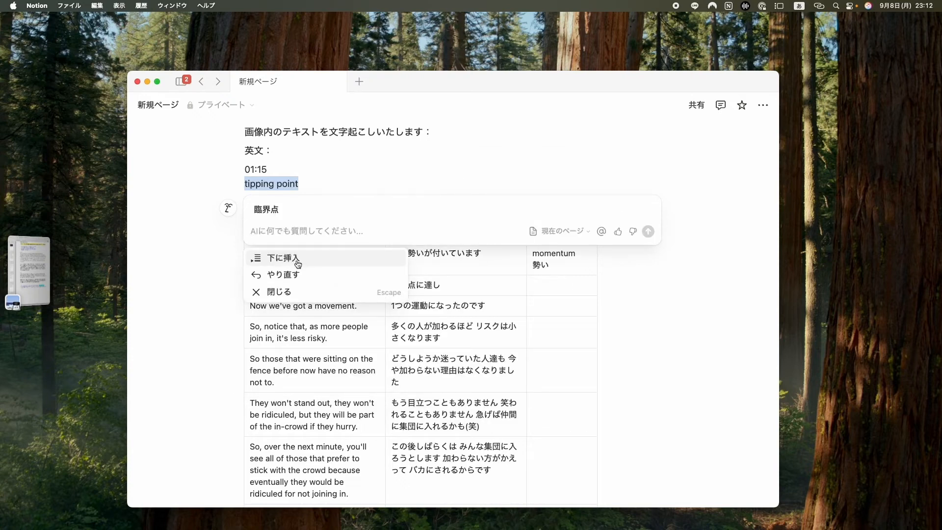
click(296, 262)
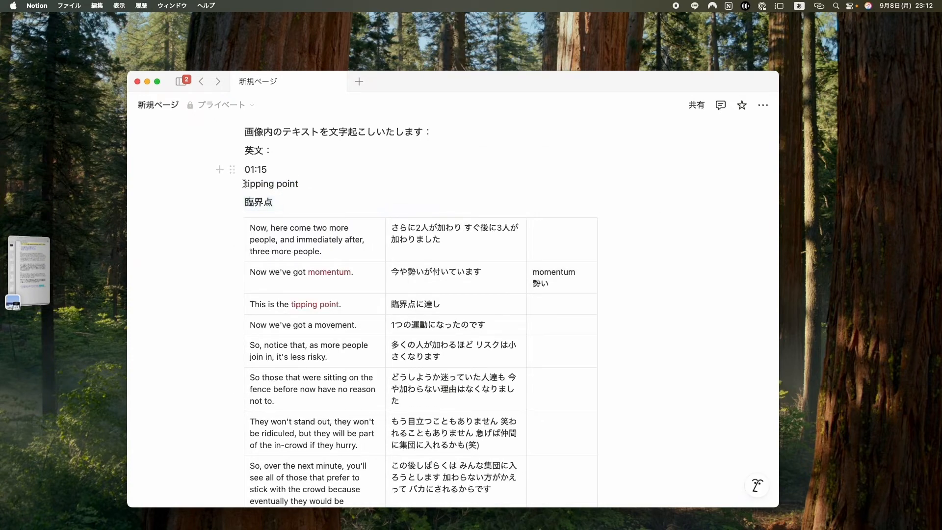
Move "tipping point" and its translation "臨界点" from above the table into the third-column cell of the third row
drag(245, 183, 273, 203)
right_click(264, 195)
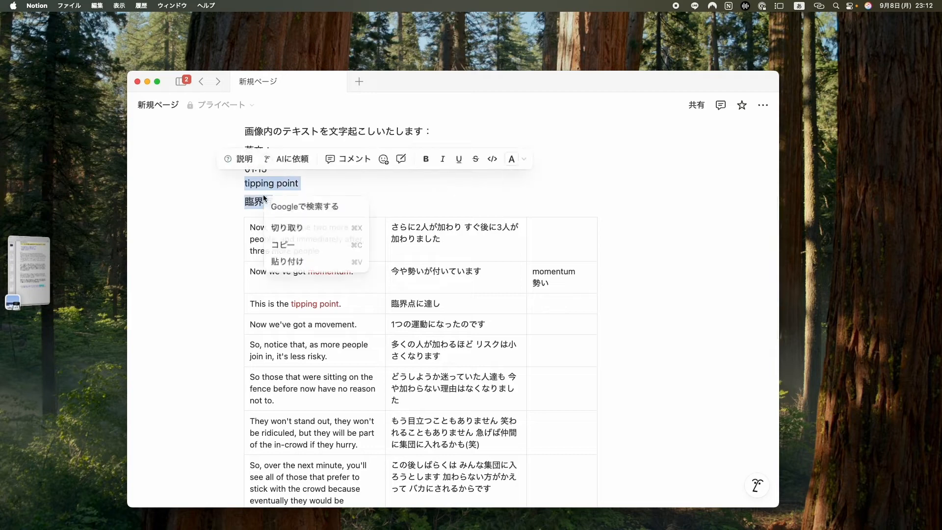
click(293, 230)
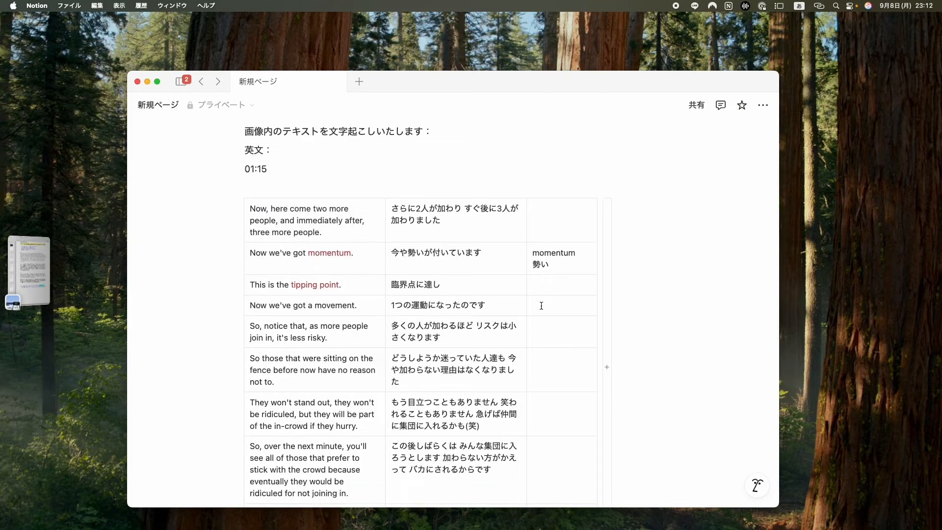
click(531, 283)
key(super+v)
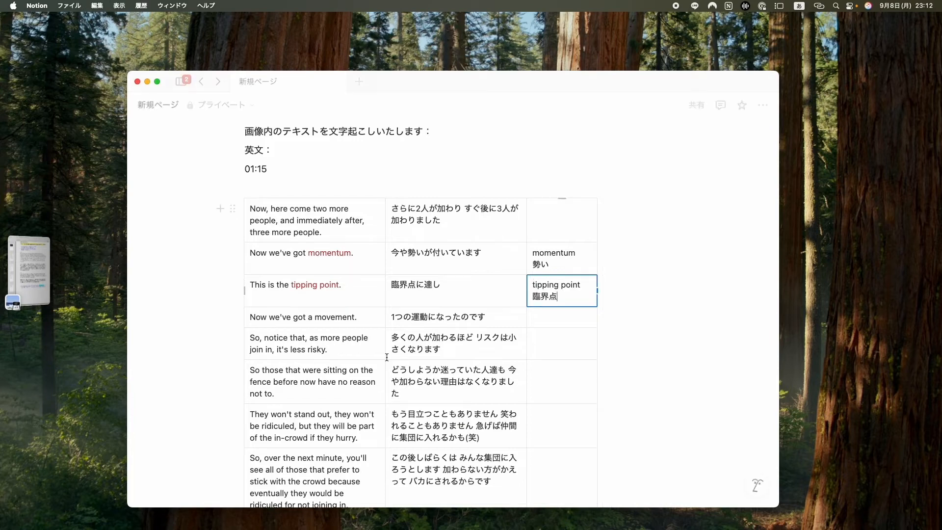
Color the phrase "sitting on the fence" red in the English sentence of the table's sixth row
scroll(364, 368, down, 2)
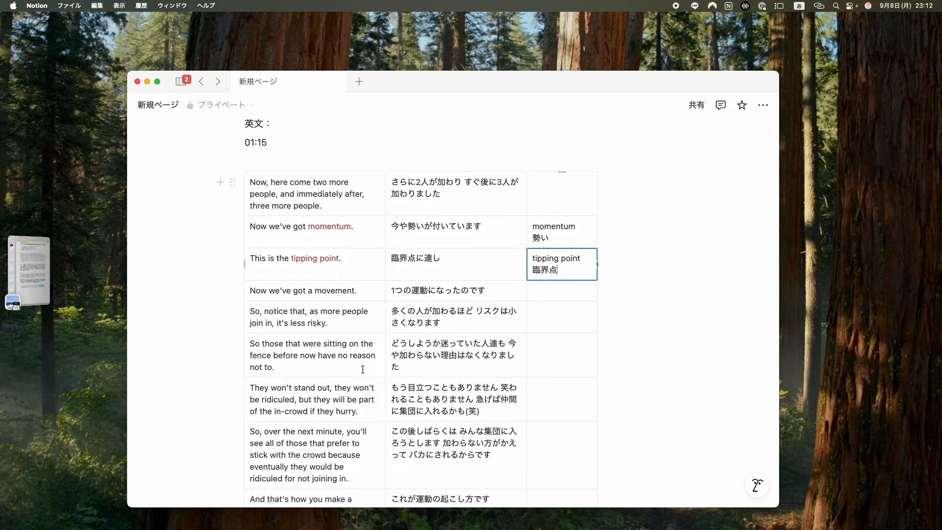
scroll(364, 369, down, 2)
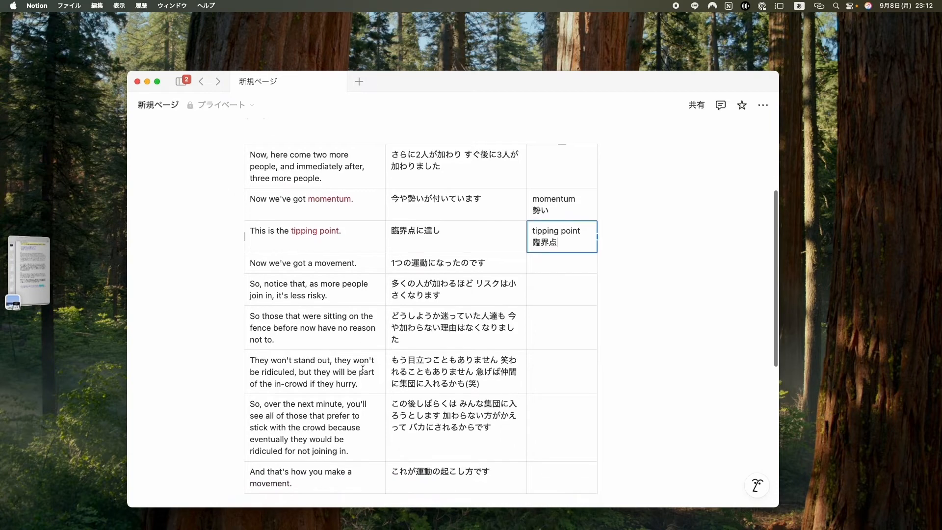
scroll(363, 369, down, 1)
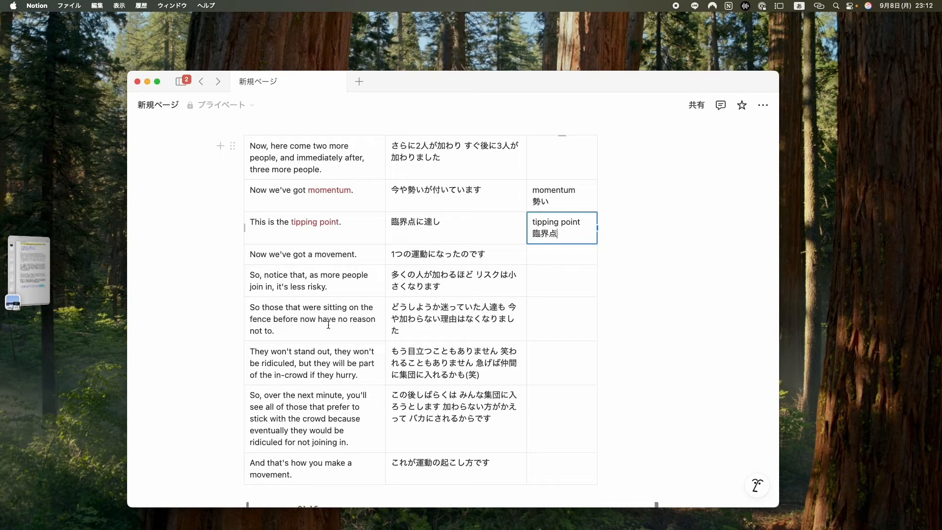
scroll(277, 328, down, 2)
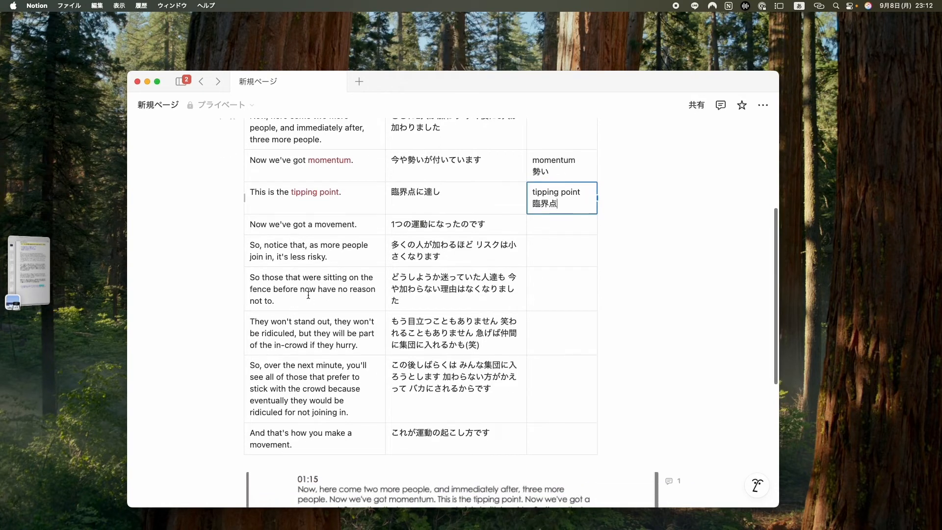
drag(323, 278, 269, 290)
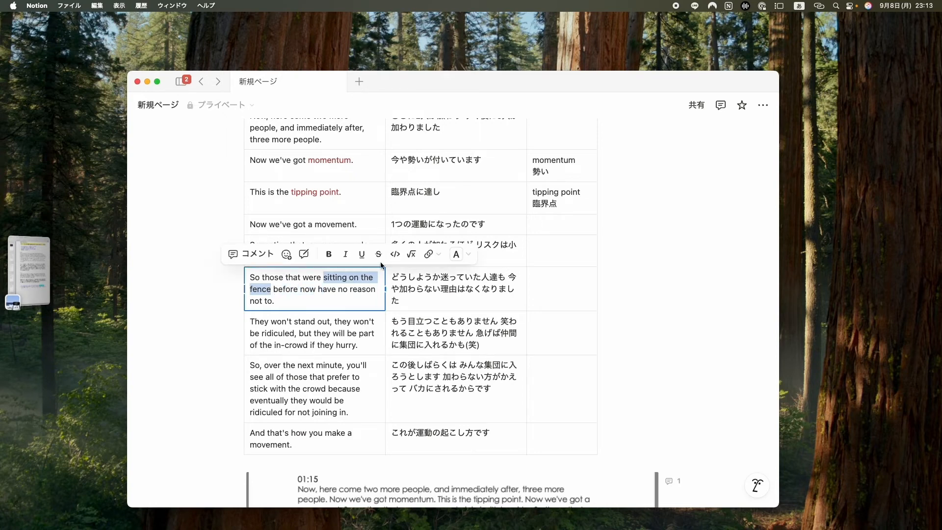
click(456, 254)
click(461, 293)
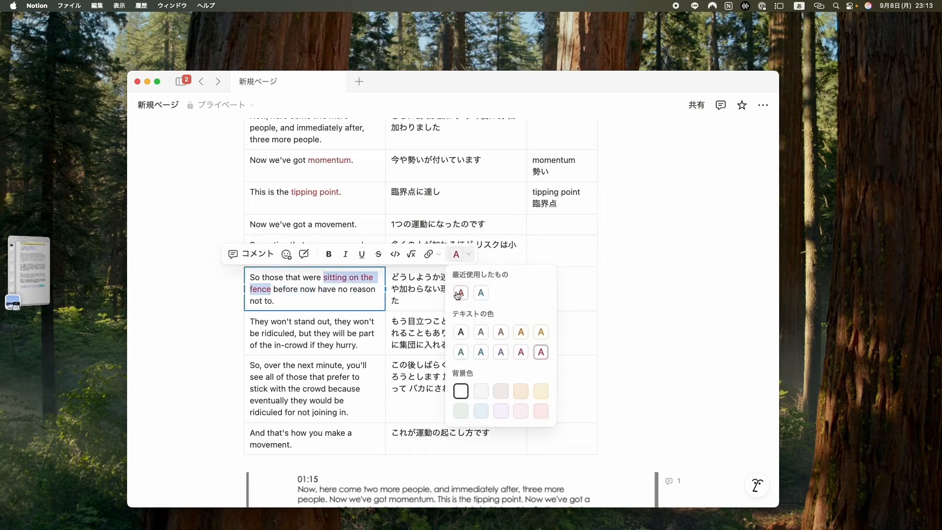
Copy the phrase "sitting on the fence" from the table's sixth row onto the empty line below 01:15
click(325, 277)
drag(325, 277, 270, 290)
right_click(272, 292)
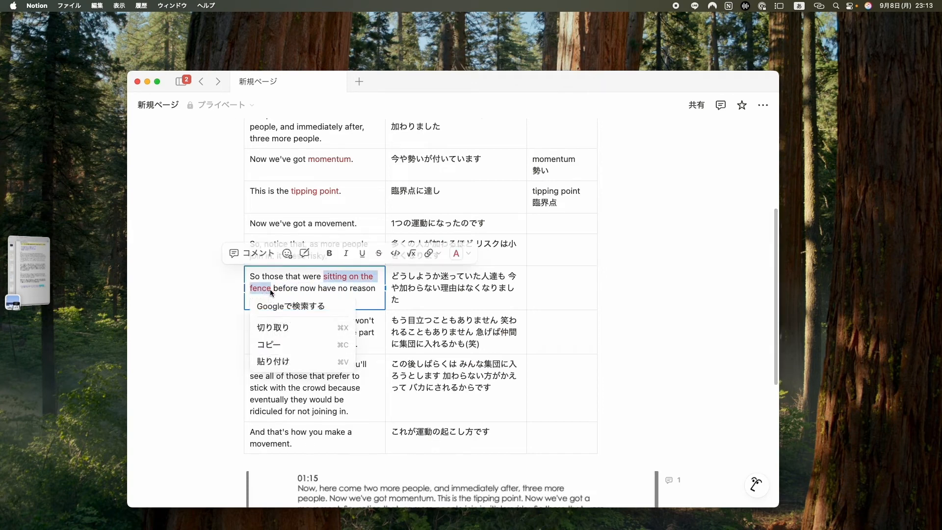
click(272, 345)
scroll(280, 198, up, 3)
scroll(280, 199, up, 2)
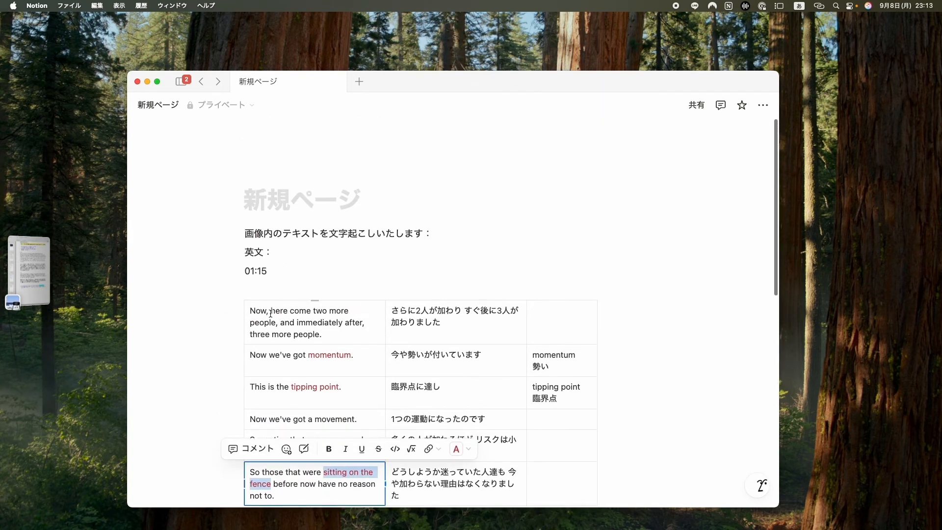
click(262, 290)
key(super+v)
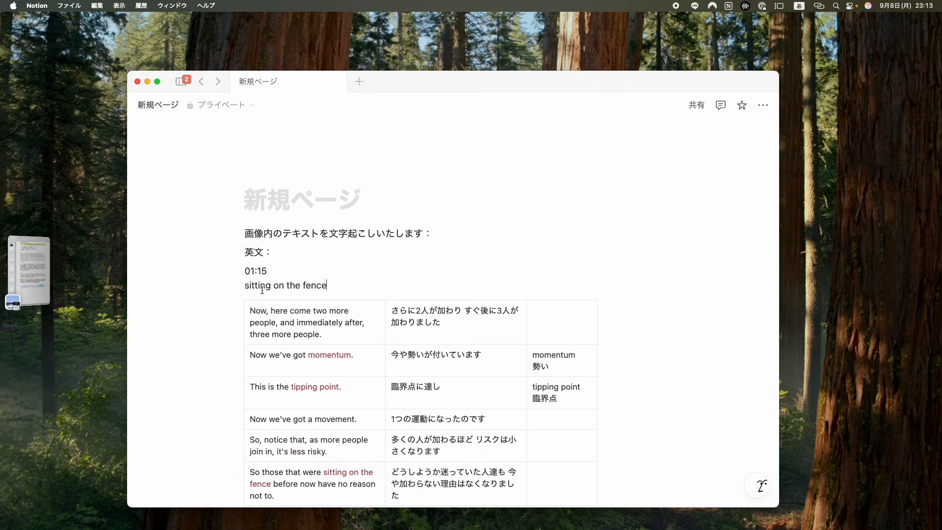
Translate the pasted phrase "sitting on the fence" into Japanese with the AI and insert the translation below it
drag(244, 285, 328, 286)
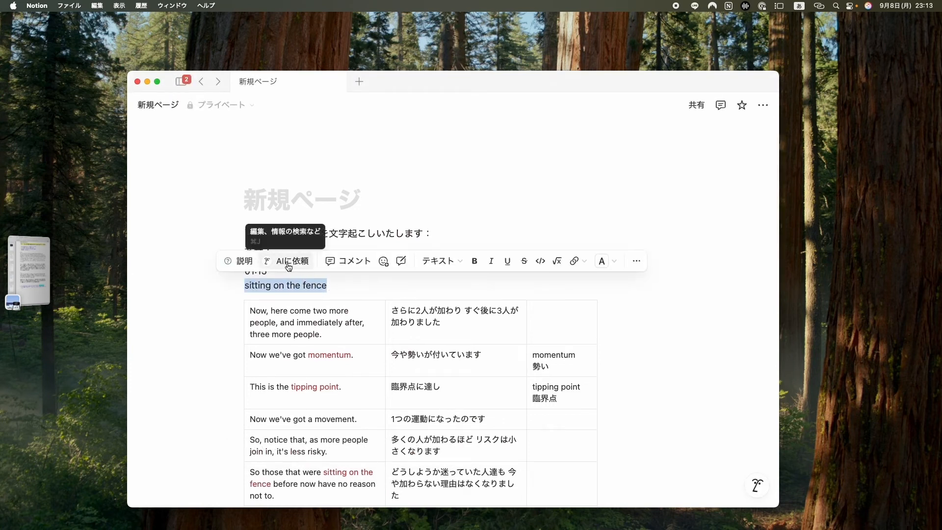
click(288, 261)
mouse_move(298, 397)
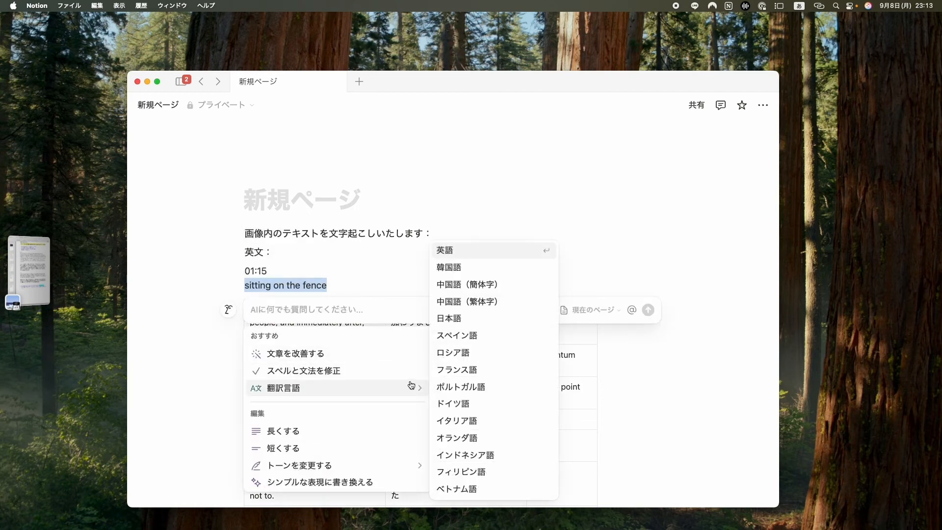
click(460, 322)
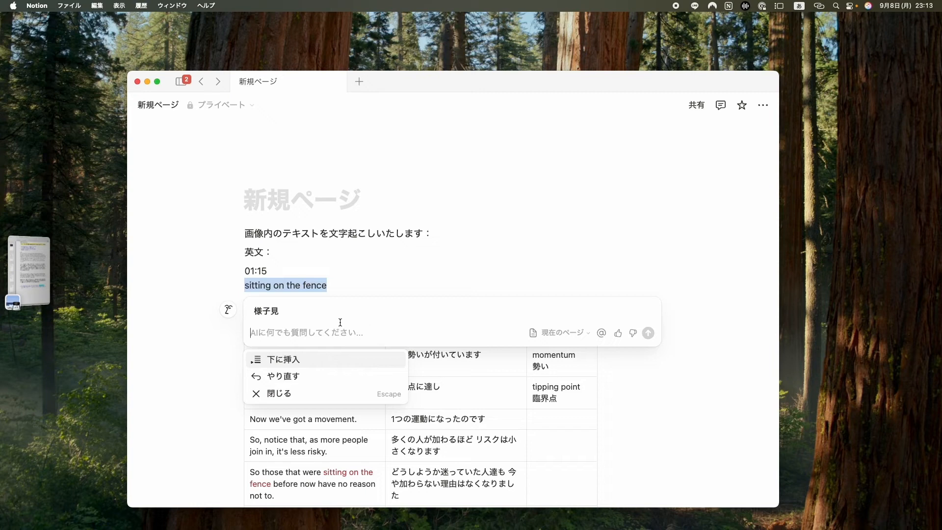
scroll(340, 323, down, 1)
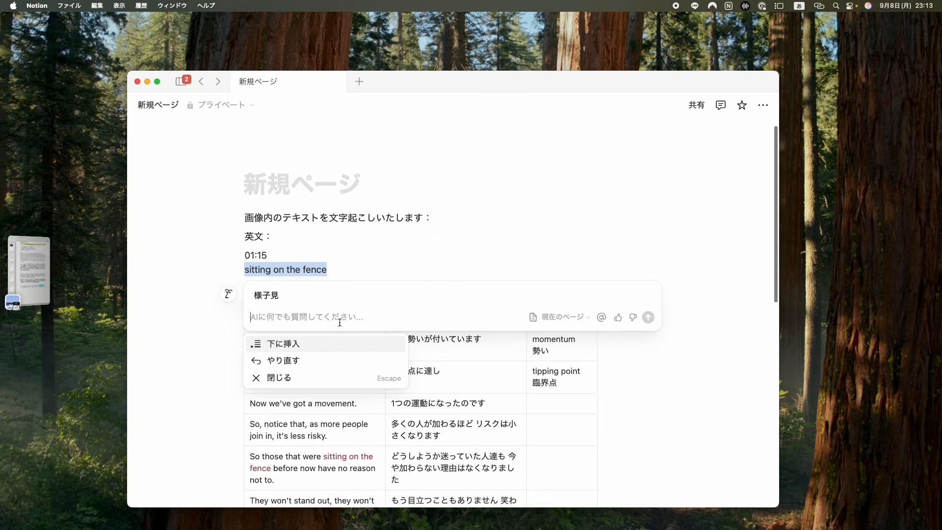
click(290, 342)
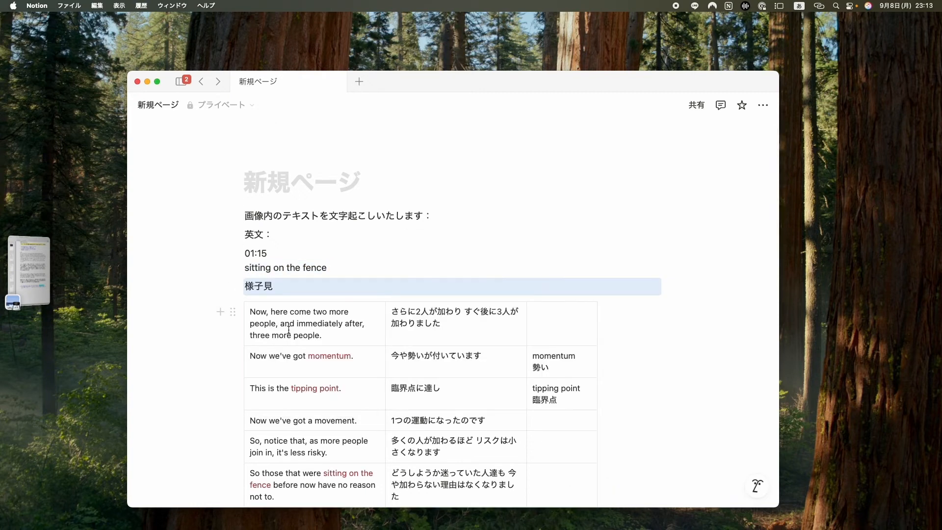
Move "sitting on the fence" and its translation "様子見" from above the table into the third-column cell of the sixth row
drag(246, 268, 305, 281)
key(super+c)
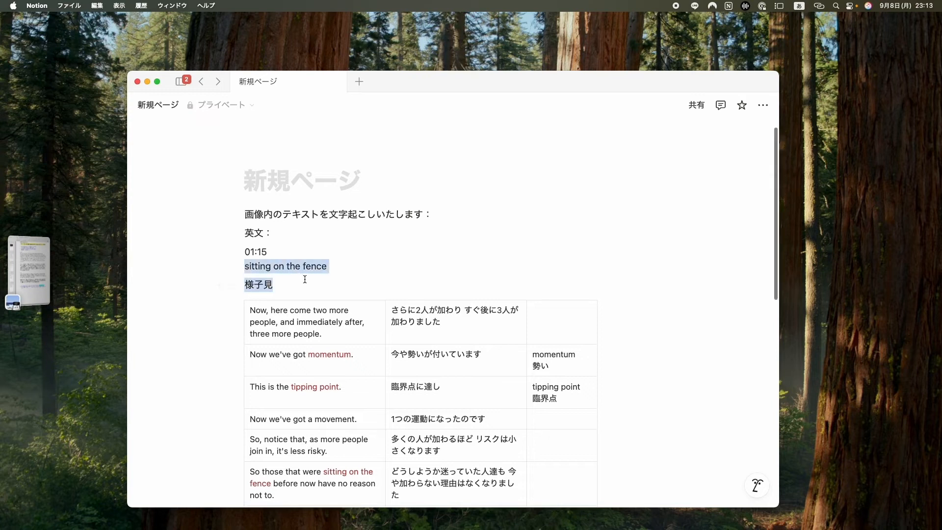
right_click(283, 285)
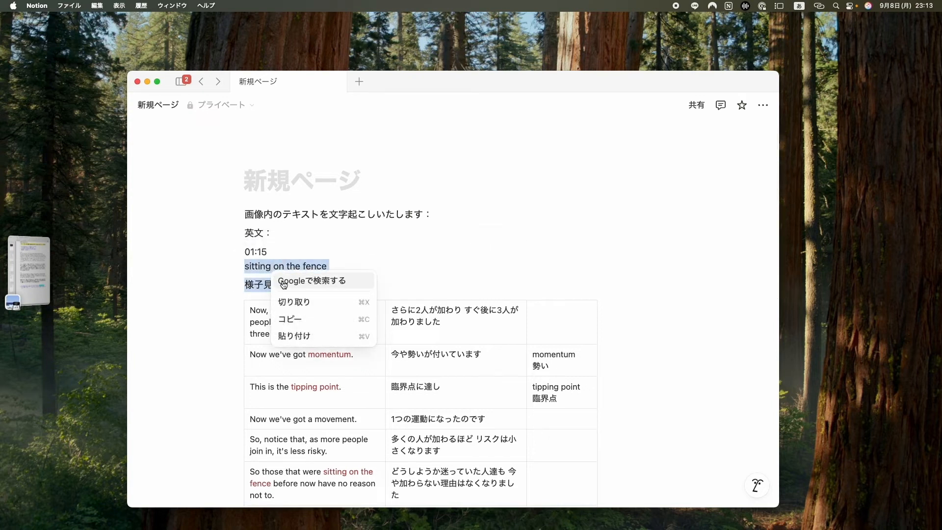
click(304, 302)
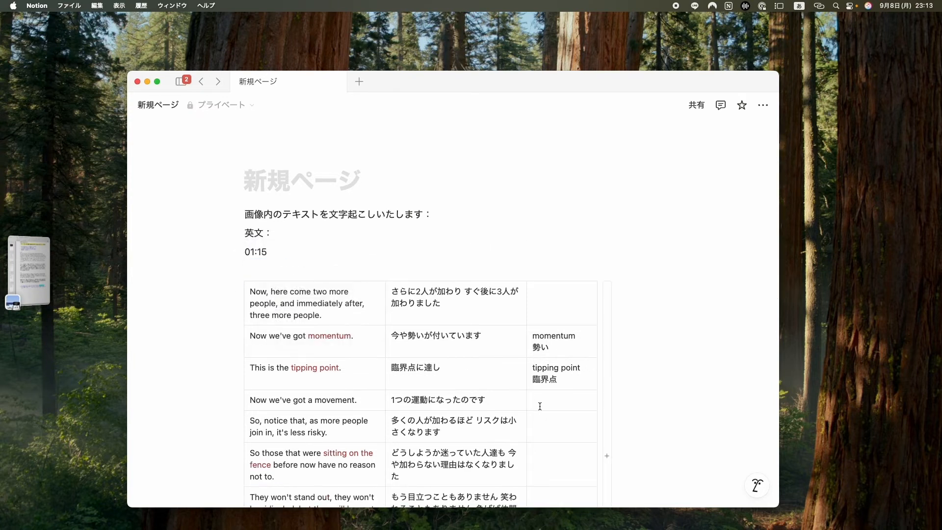
scroll(540, 406, down, 4)
click(542, 368)
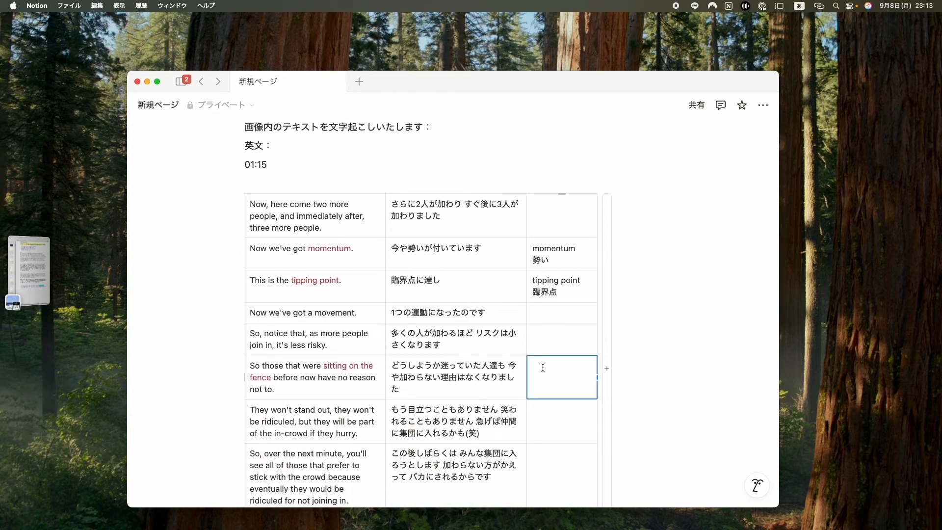
key(super+v)
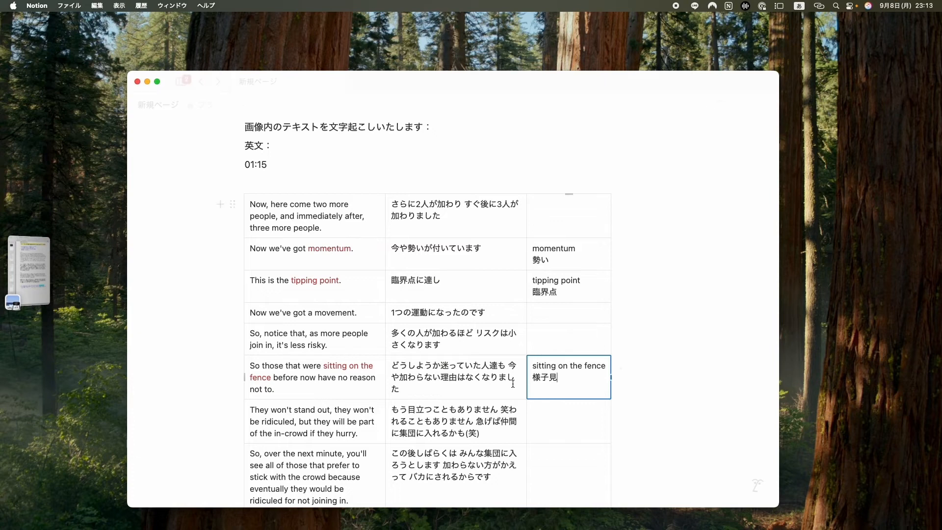
Color the phrase "stand out" red in the English sentence of the table's seventh row
scroll(495, 385, down, 3)
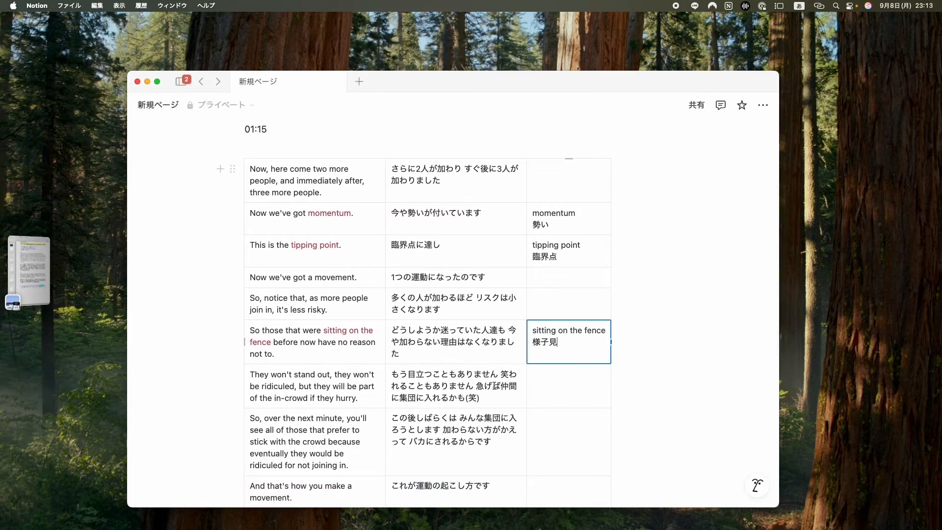
scroll(488, 386, down, 3)
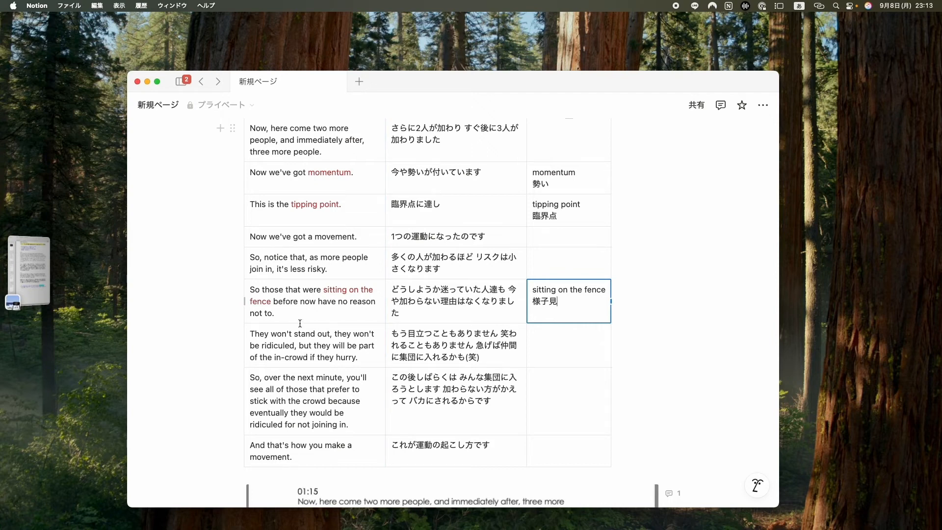
drag(295, 336, 330, 335)
click(501, 310)
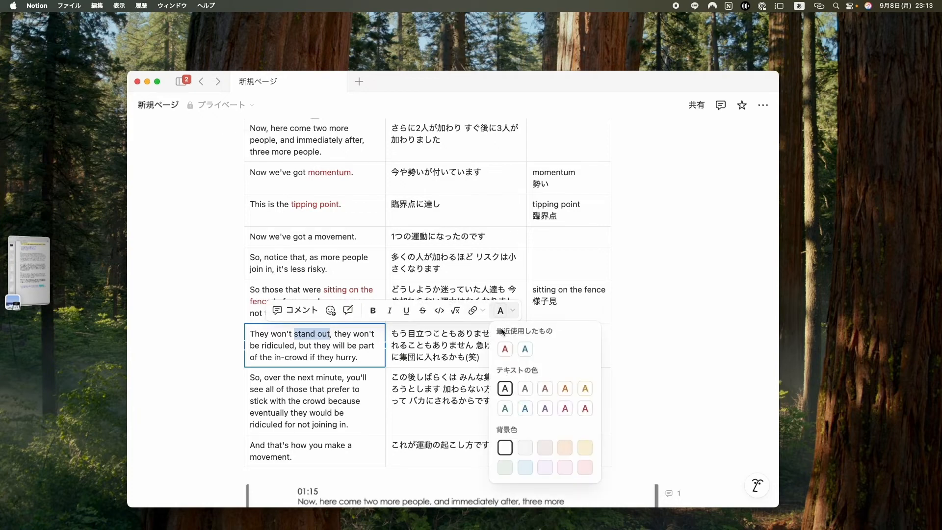
click(295, 334)
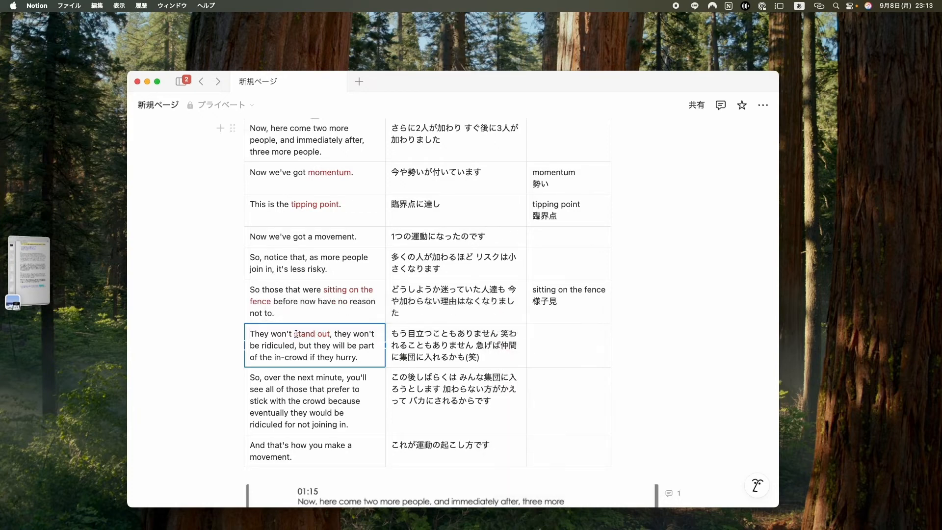
Copy the phrase "stand out" from the table's seventh row onto the empty line below 01:15
drag(295, 335, 330, 336)
right_click(328, 336)
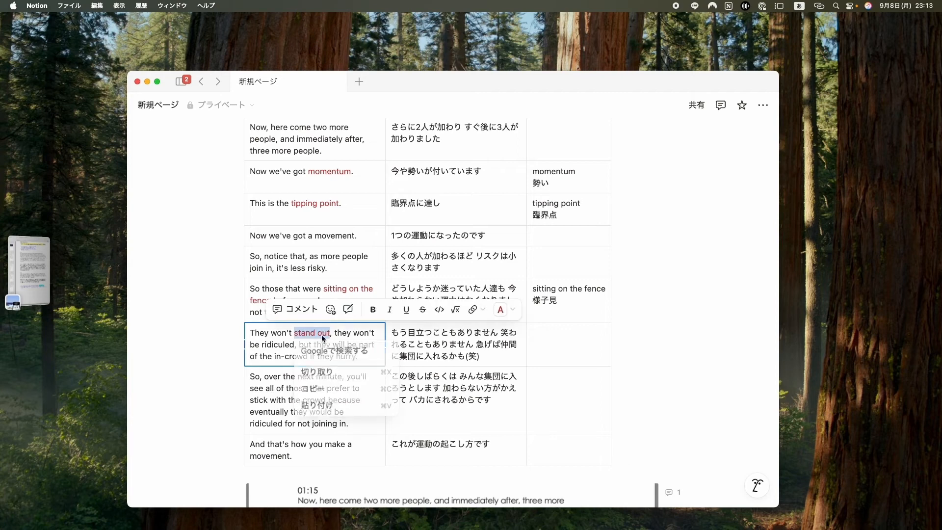
click(328, 390)
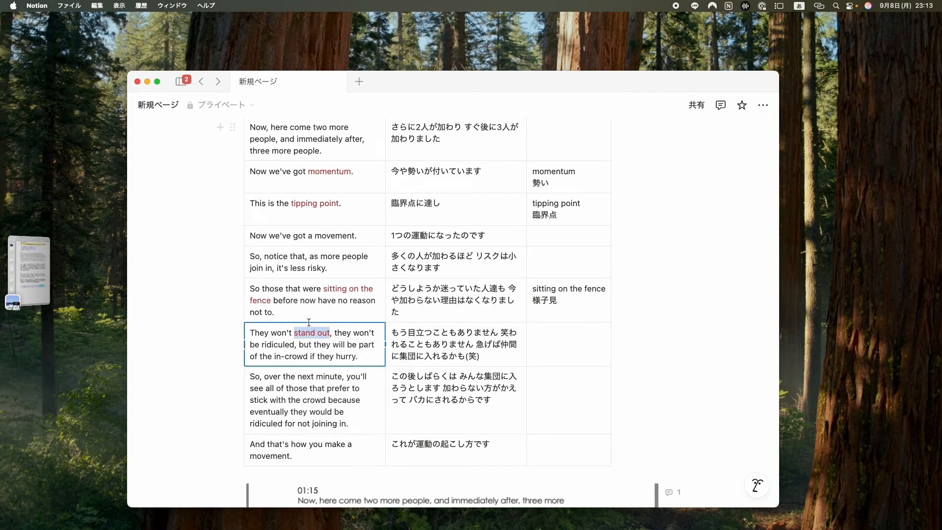
scroll(308, 322, up, 5)
click(258, 243)
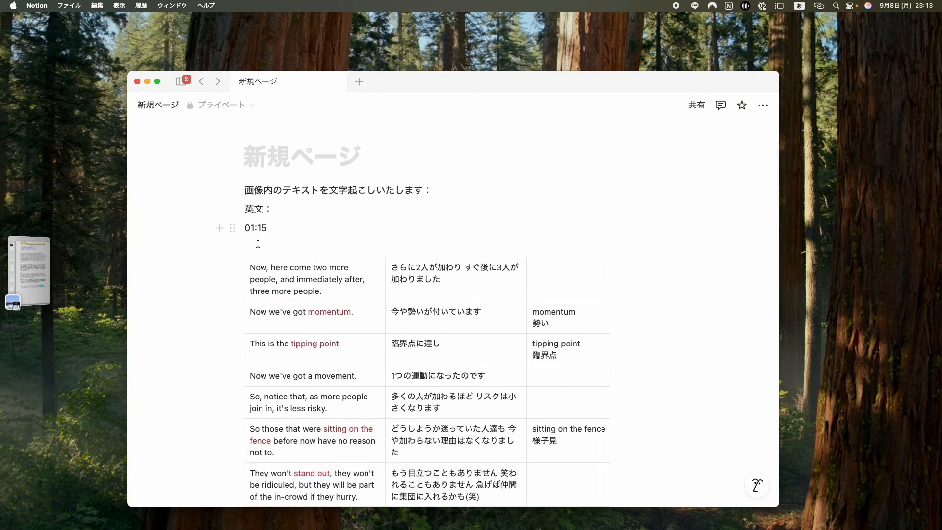
key(super+v)
Translate the pasted phrase "stand out" into Japanese with the AI and insert the translation below it
drag(245, 242, 292, 244)
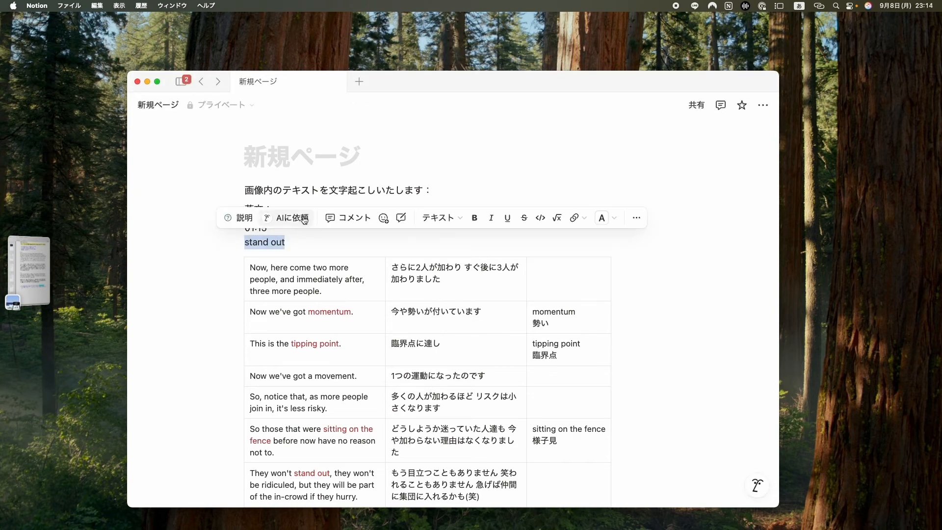
click(304, 219)
mouse_move(319, 349)
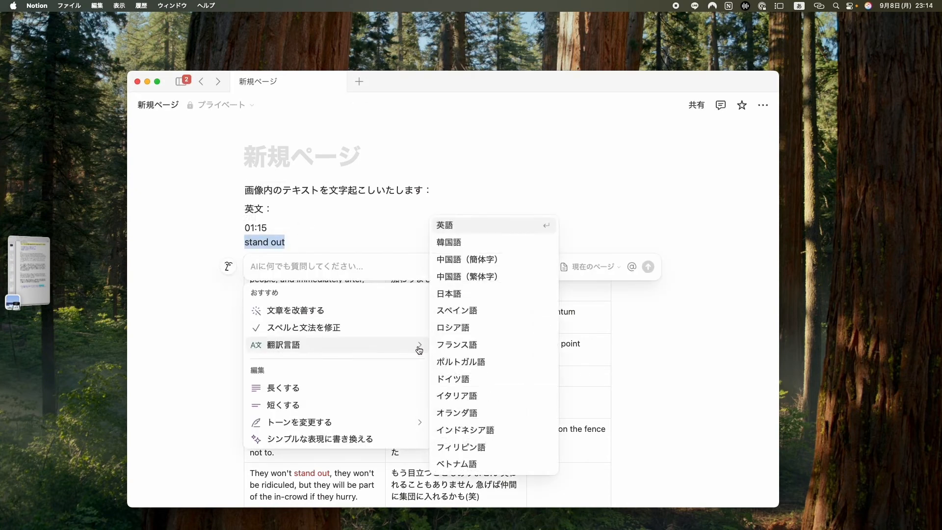
click(458, 298)
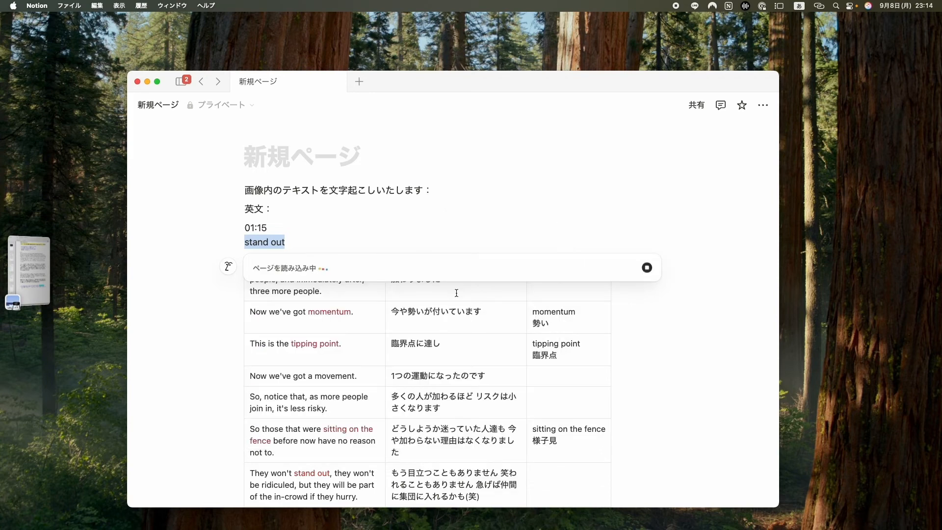
click(305, 313)
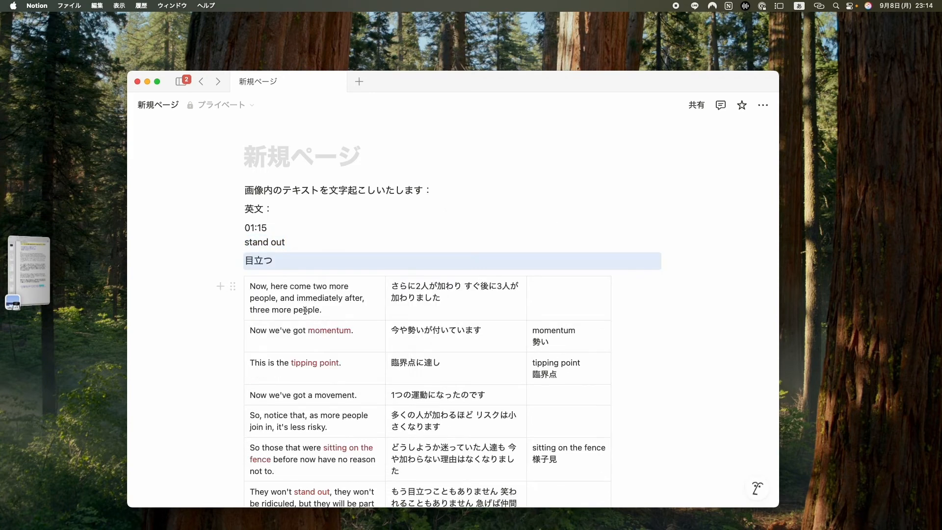
Move "stand out" and its translation "目立つ" from above the table into the third-column cell of the seventh row
drag(245, 241, 281, 265)
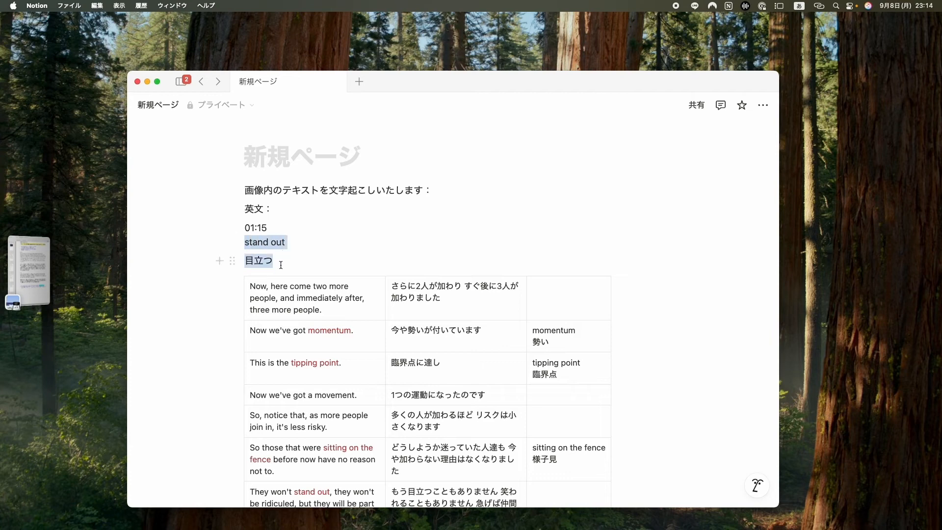
right_click(270, 247)
click(294, 273)
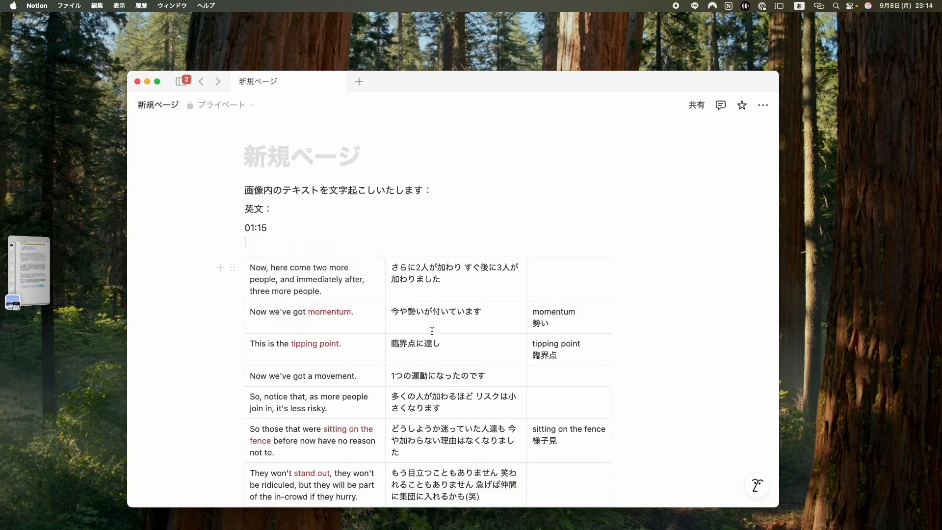
scroll(431, 332, down, 8)
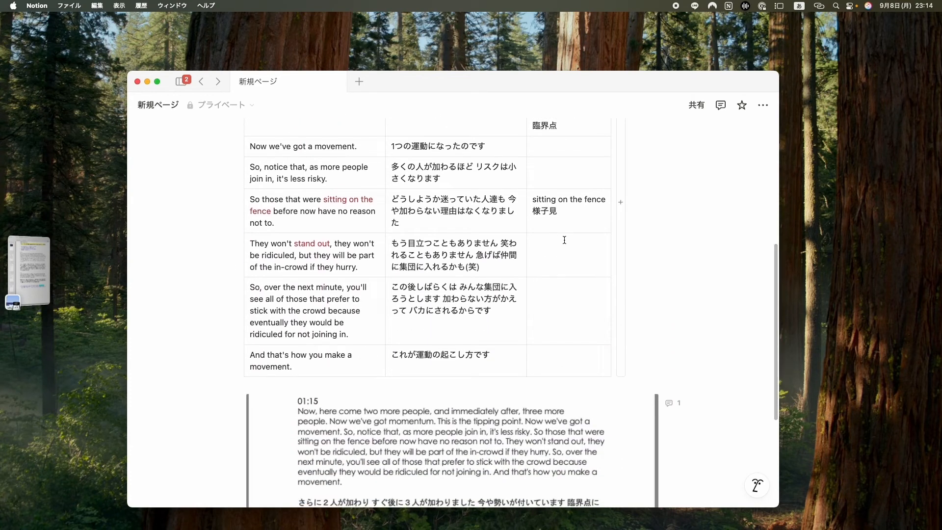
click(554, 245)
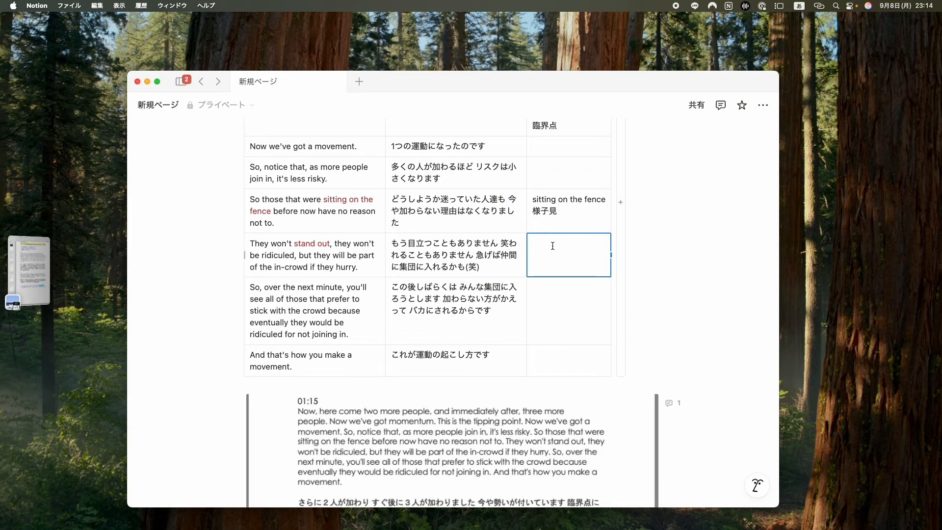
key(super+v)
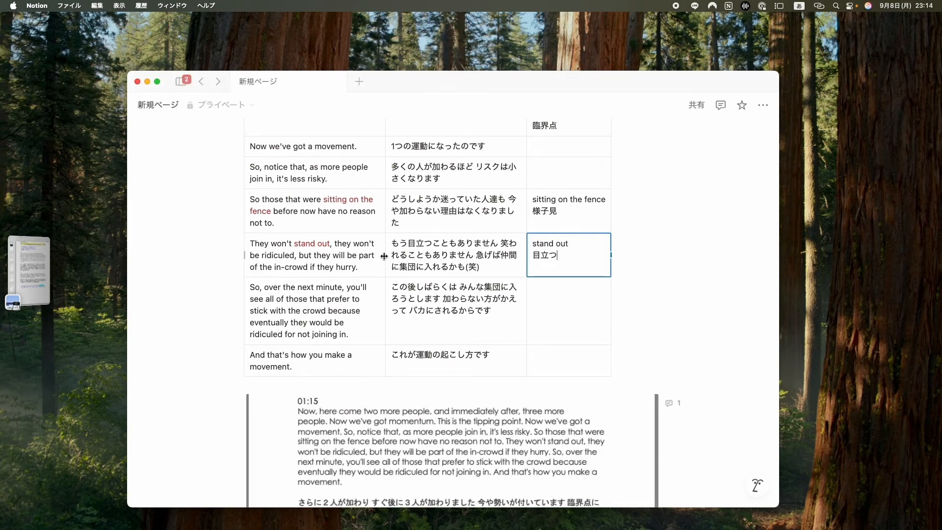
Color the word "ridiculed," including its comma, red in the English sentence of the table's seventh row
drag(261, 255, 296, 257)
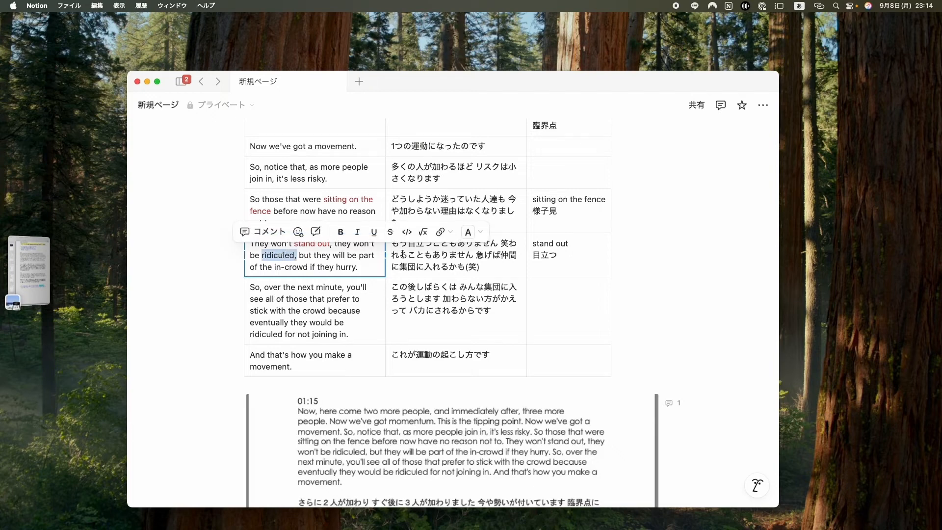
click(469, 231)
click(473, 271)
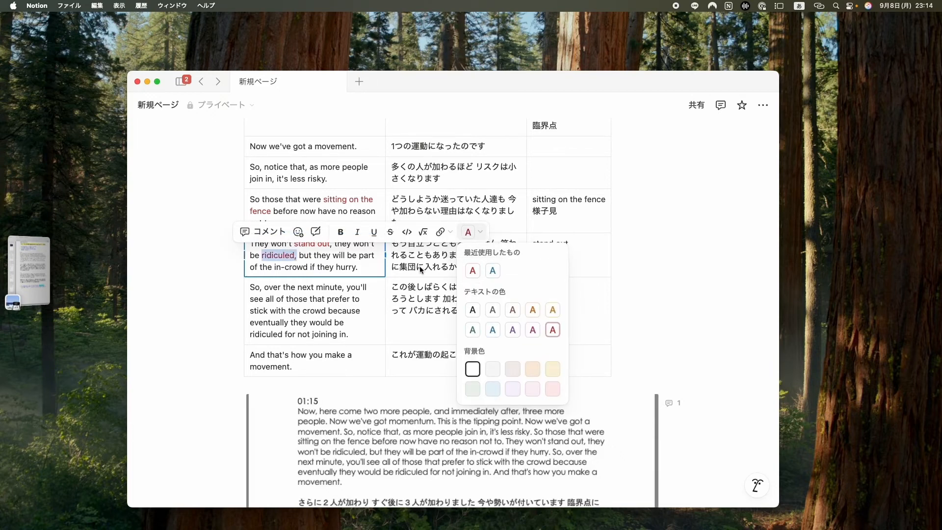
click(272, 256)
Copy the word "ridiculed" without its comma from the table's seventh row onto the empty line below 01:15
drag(262, 256, 293, 256)
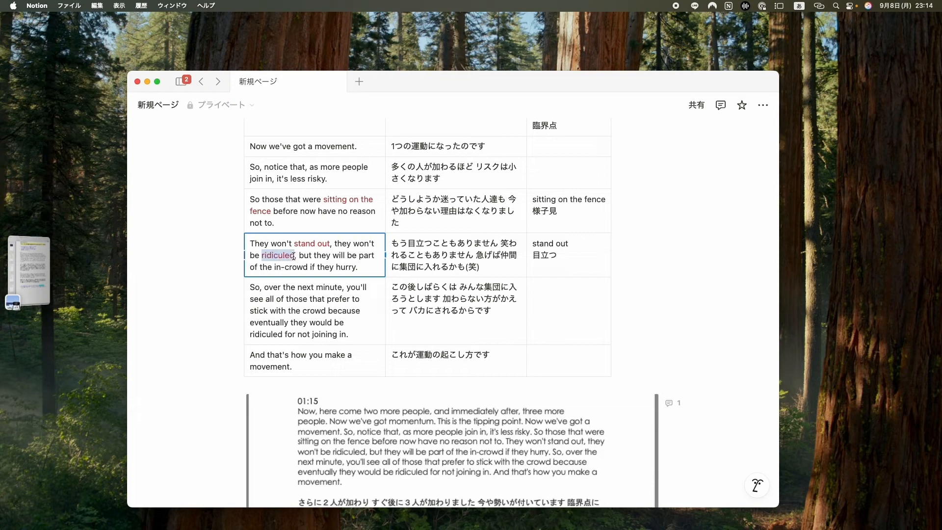
right_click(293, 256)
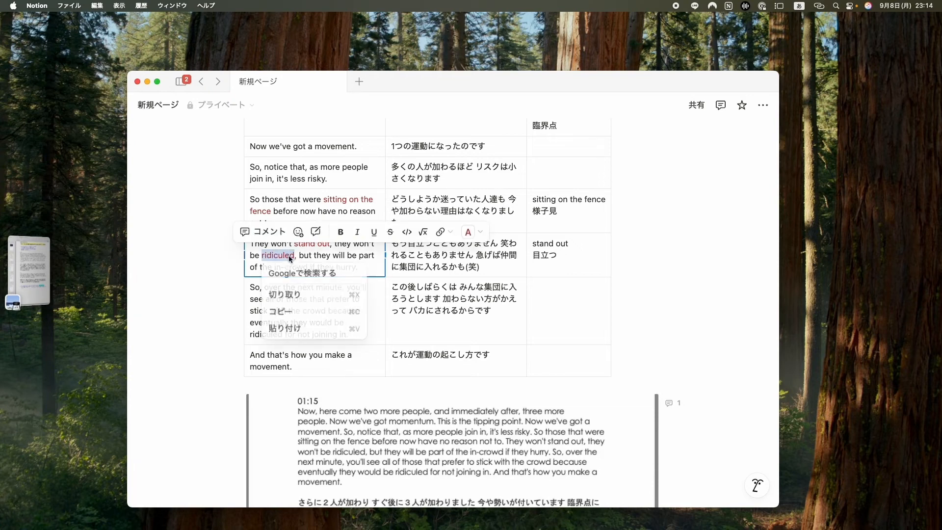
click(298, 309)
scroll(298, 307, up, 8)
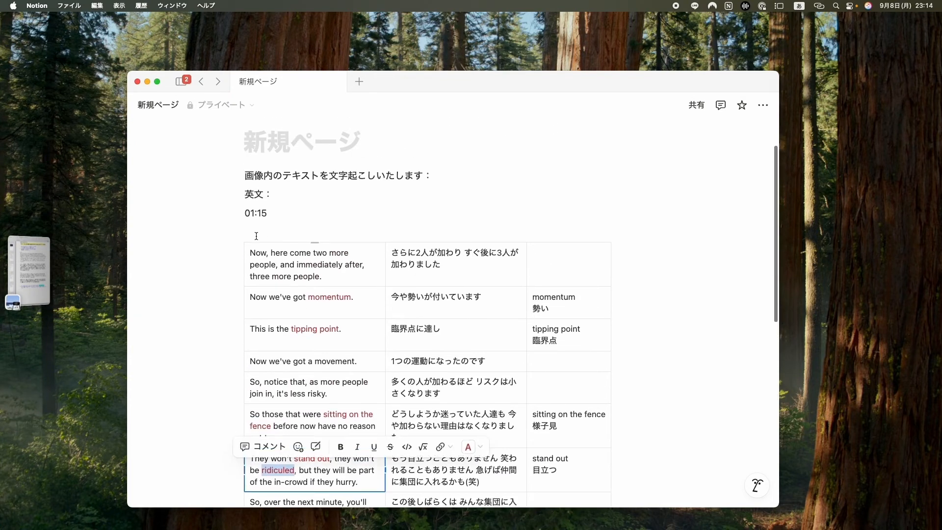
click(257, 236)
key(super+v)
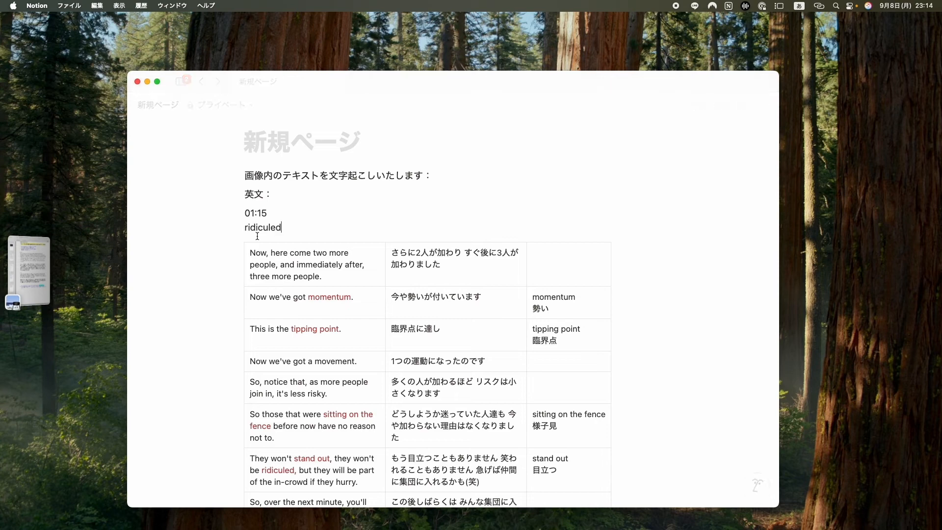
Translate the pasted word "ridiculed" into Japanese with the AI and insert the translation below it
drag(245, 228, 285, 231)
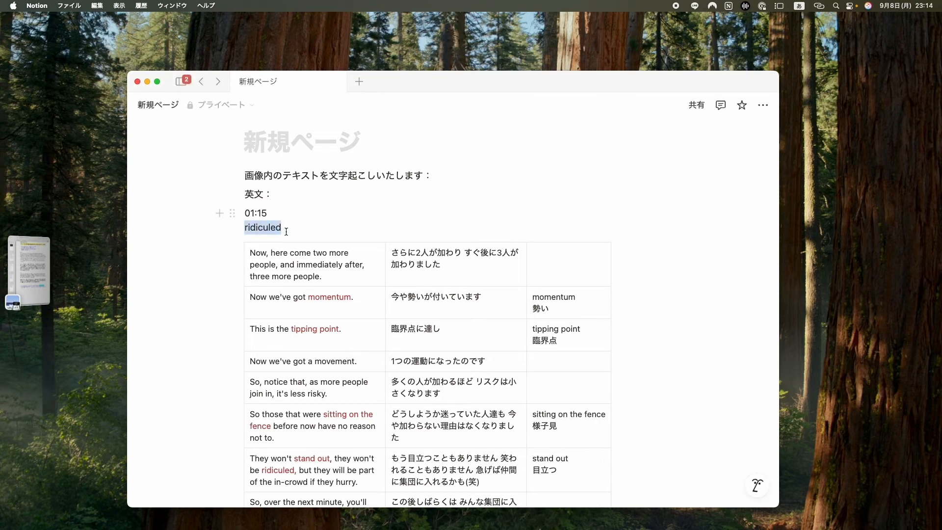
click(296, 206)
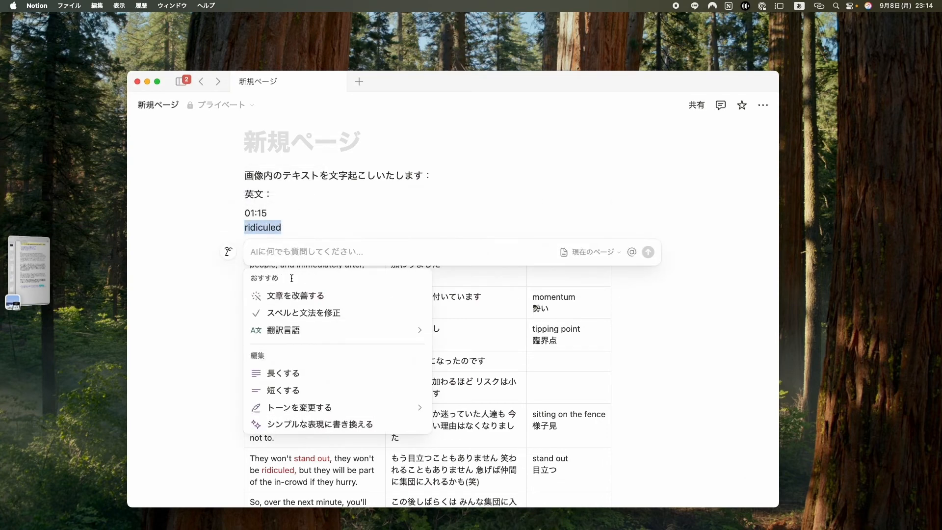
mouse_move(322, 334)
click(460, 285)
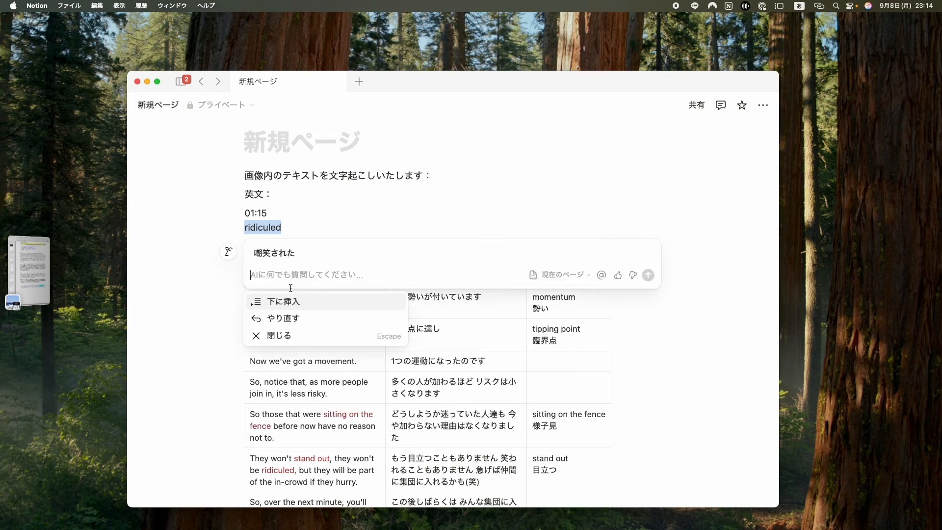
click(284, 302)
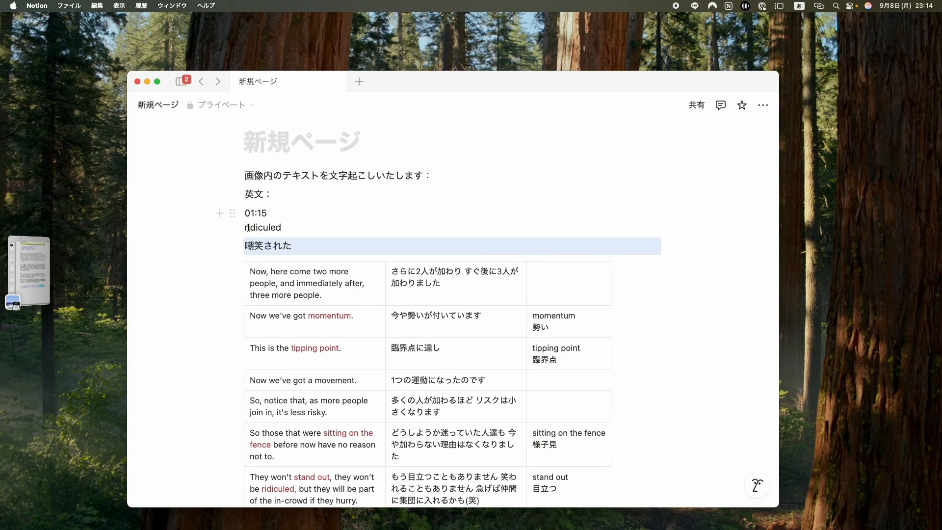
Move "ridiculed" and its translation "嘲笑された" from above the table onto new lines under "目立つ" in the seventh row's third-column cell
drag(245, 227, 294, 247)
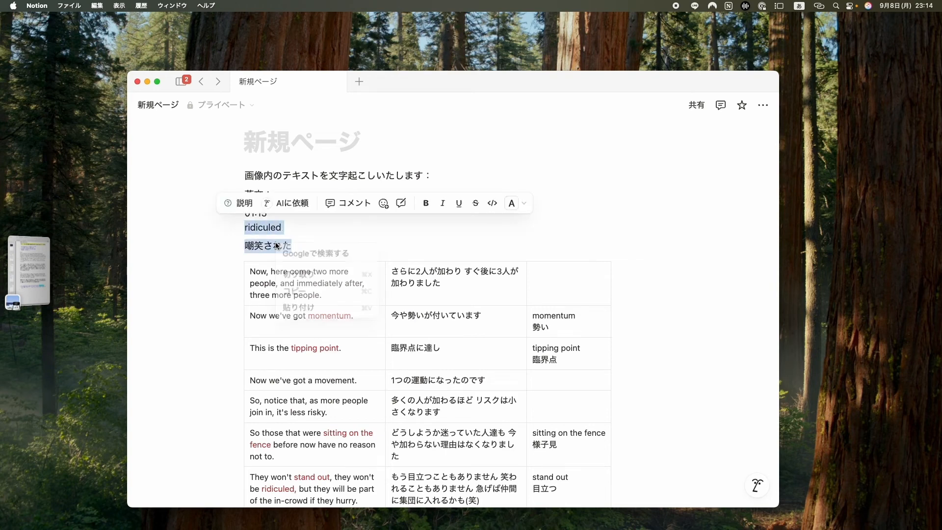
right_click(277, 245)
click(308, 278)
scroll(525, 312, down, 5)
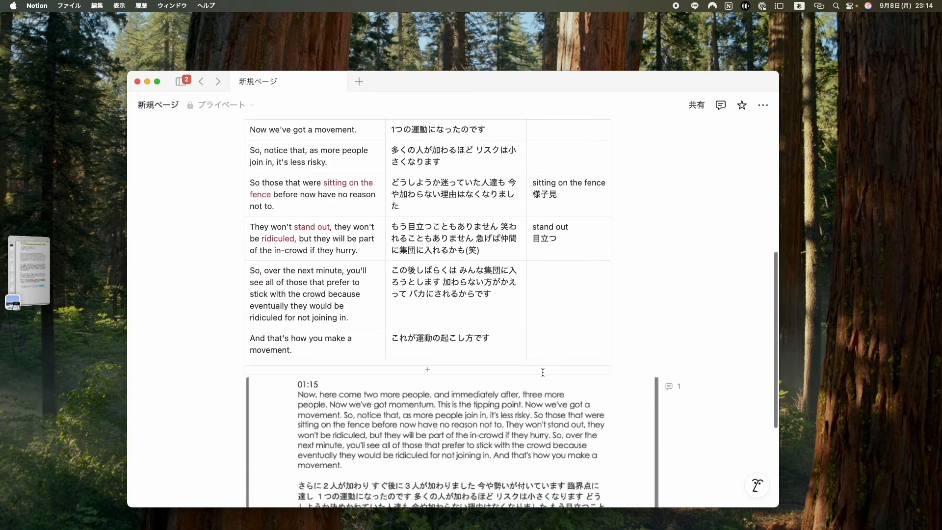
click(578, 208)
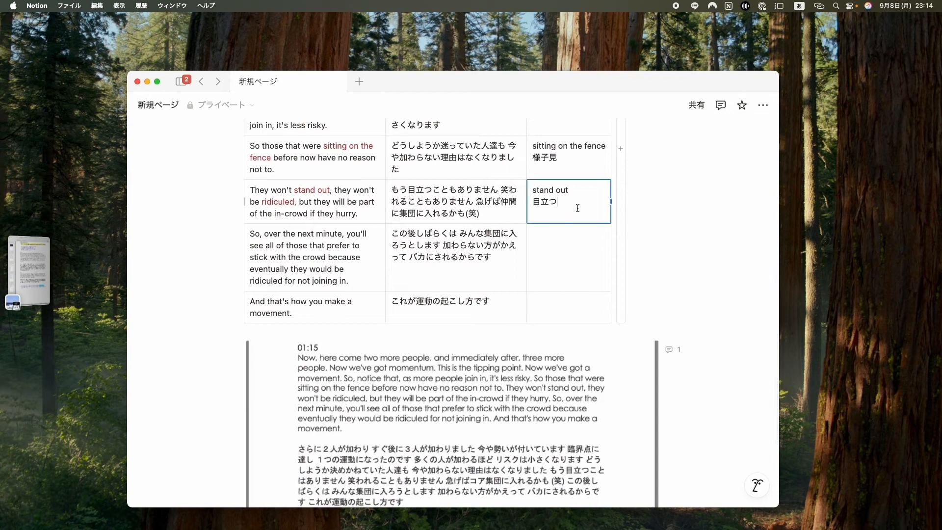
key(Return)
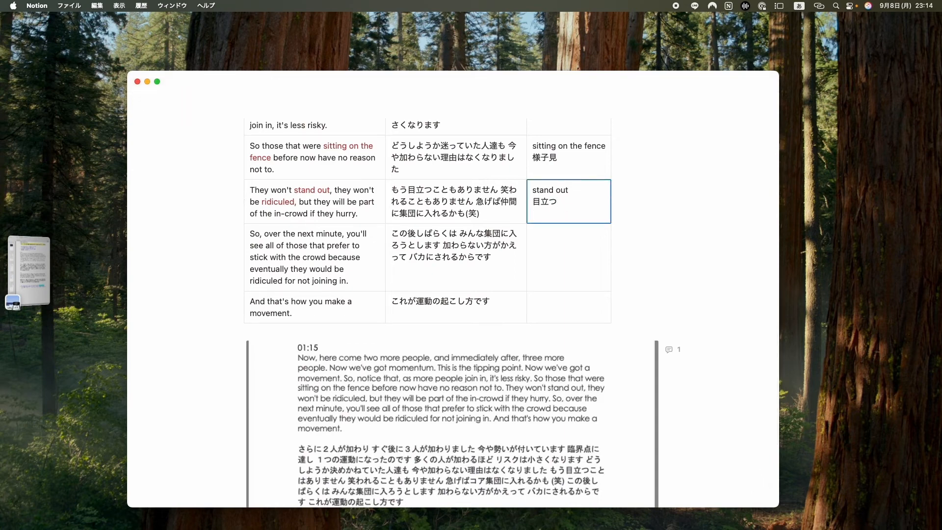
key(super+v)
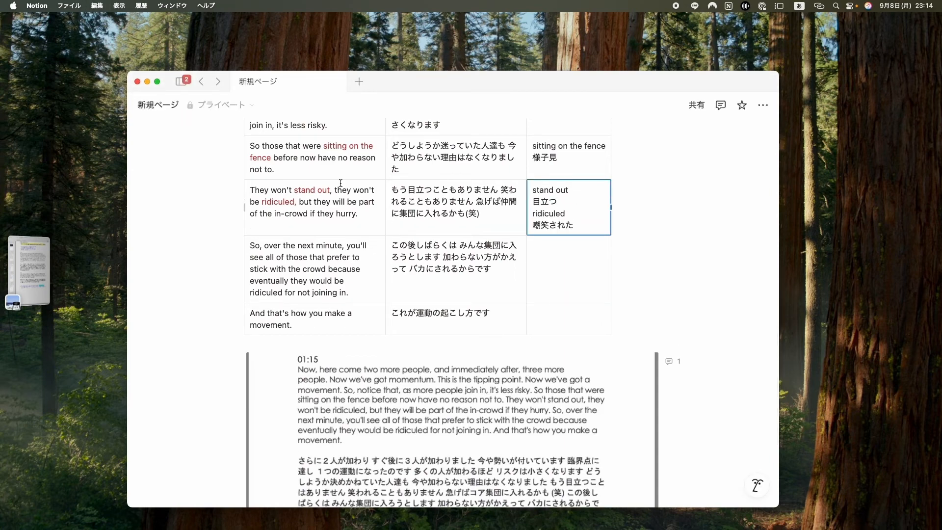
Copy the word "in-crowd" from the English sentence in the table's seventh row onto the empty line below 01:15
click(280, 221)
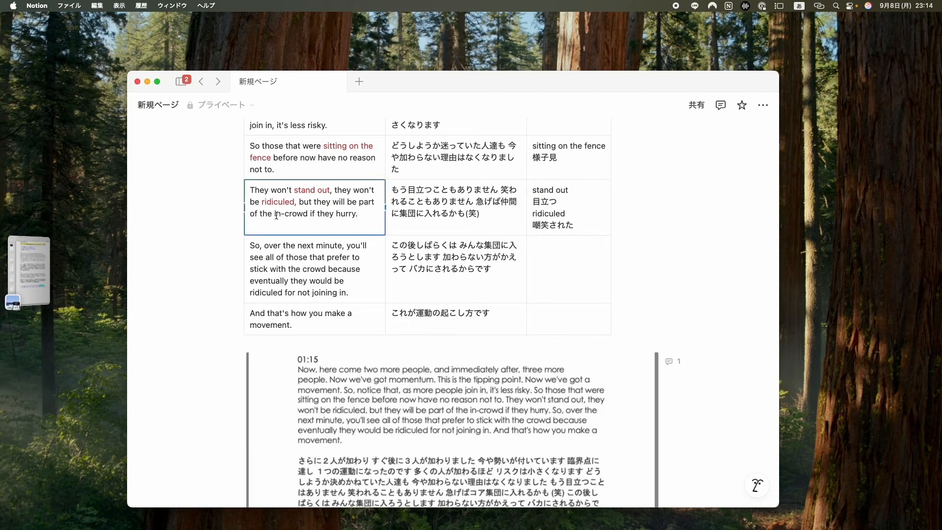
drag(274, 214, 309, 216)
key(cmd+c)
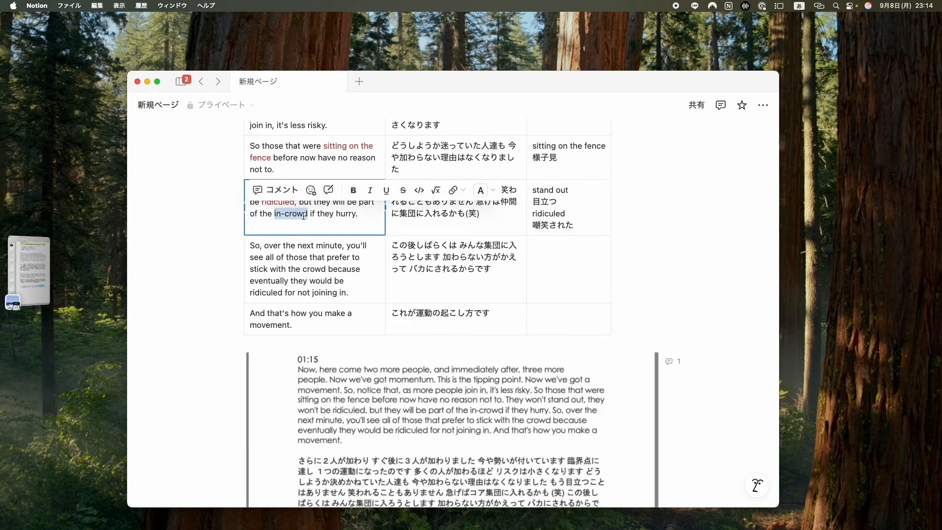
right_click(300, 216)
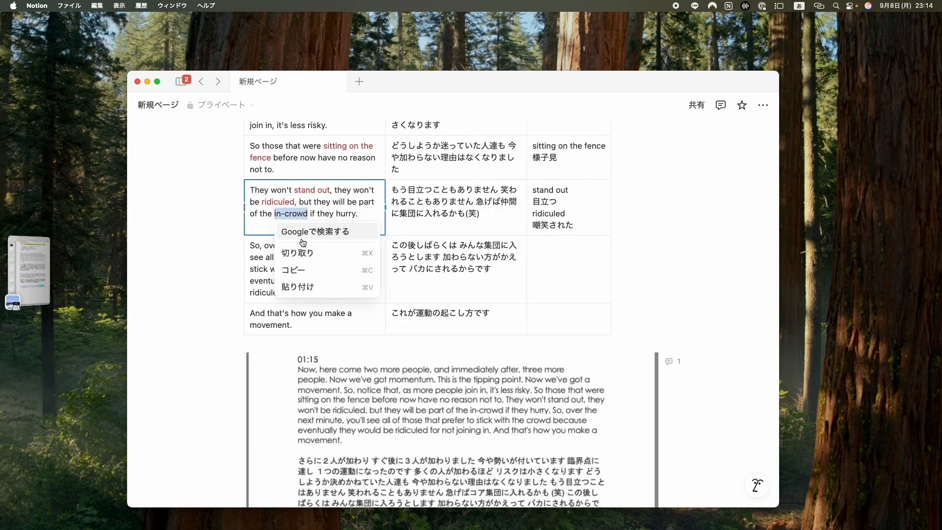
click(301, 270)
scroll(279, 280, up, 10)
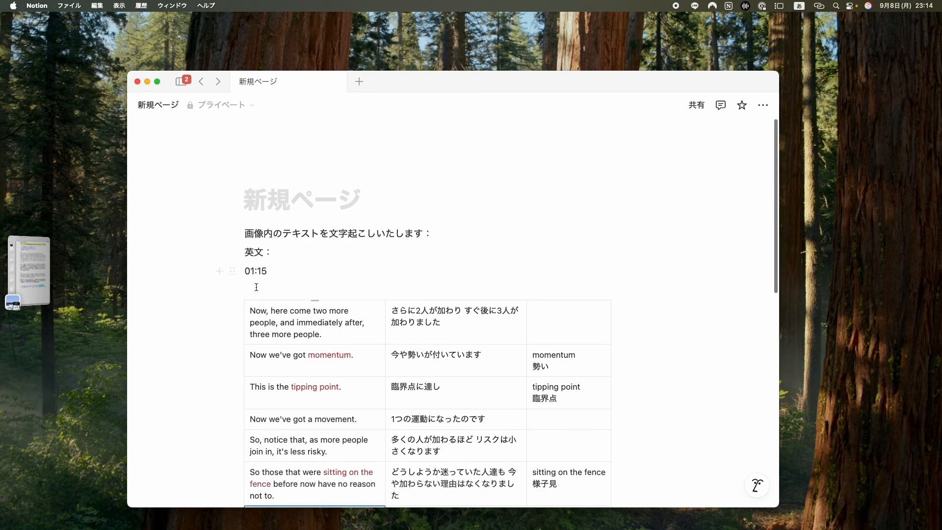
key(cmd+v)
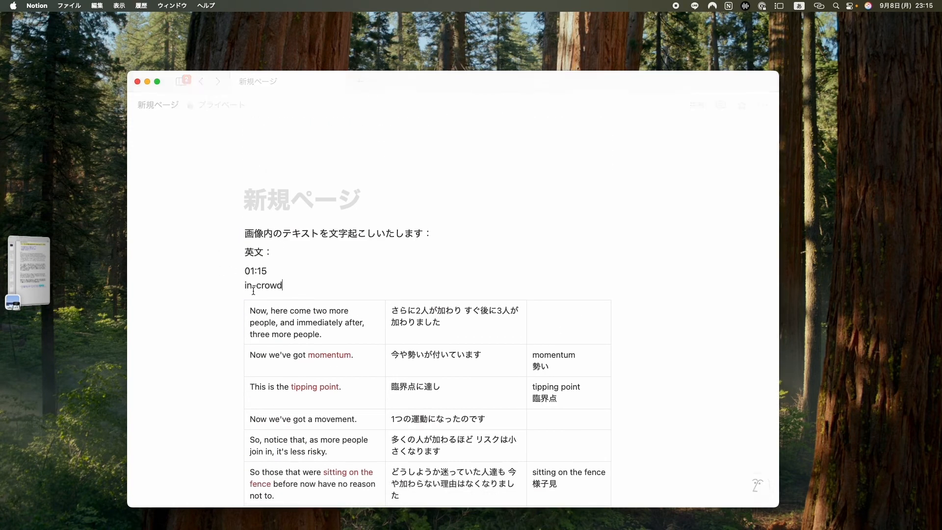
Translate the pasted word "in-crowd" into Japanese with the AI and insert the translation below it
drag(247, 286, 283, 284)
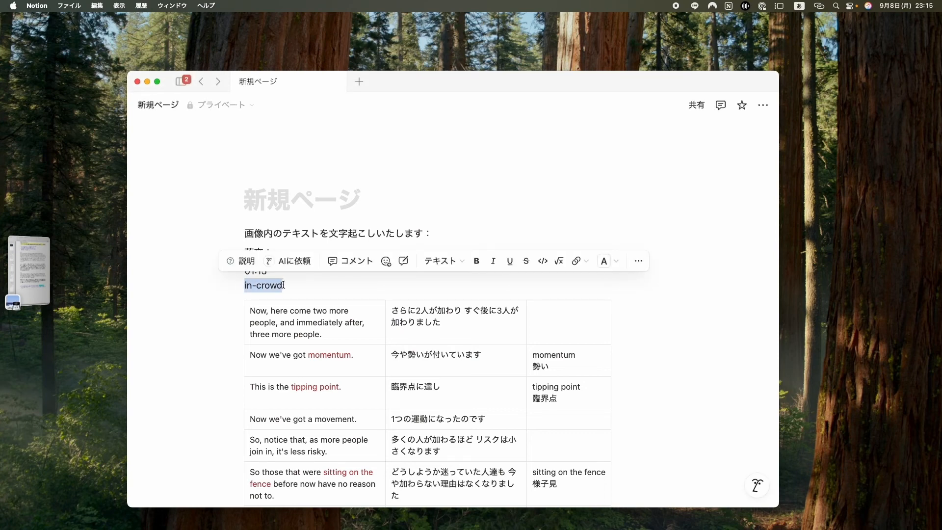
click(294, 260)
mouse_move(423, 386)
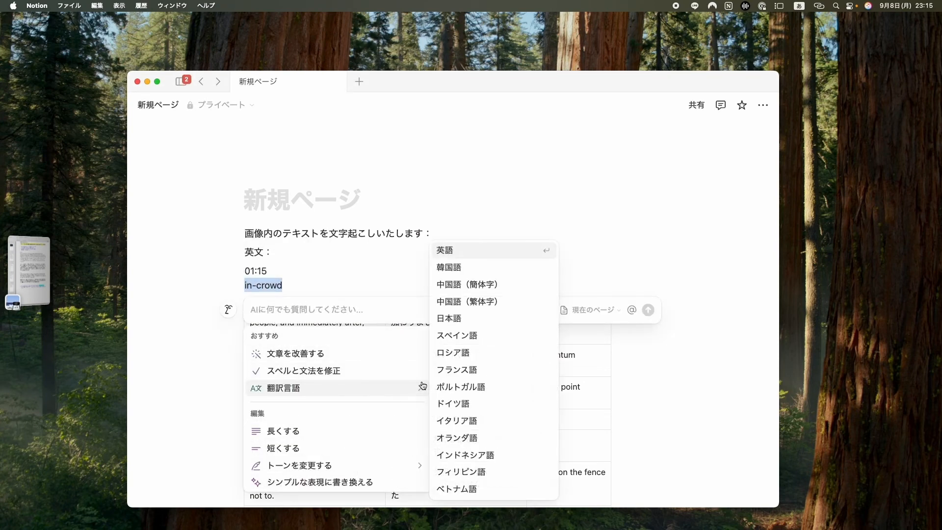
click(464, 318)
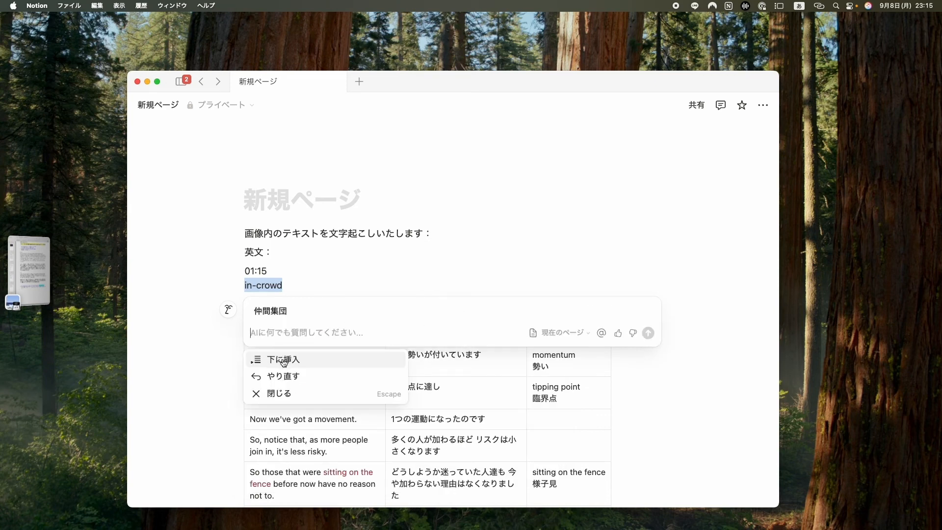
click(284, 360)
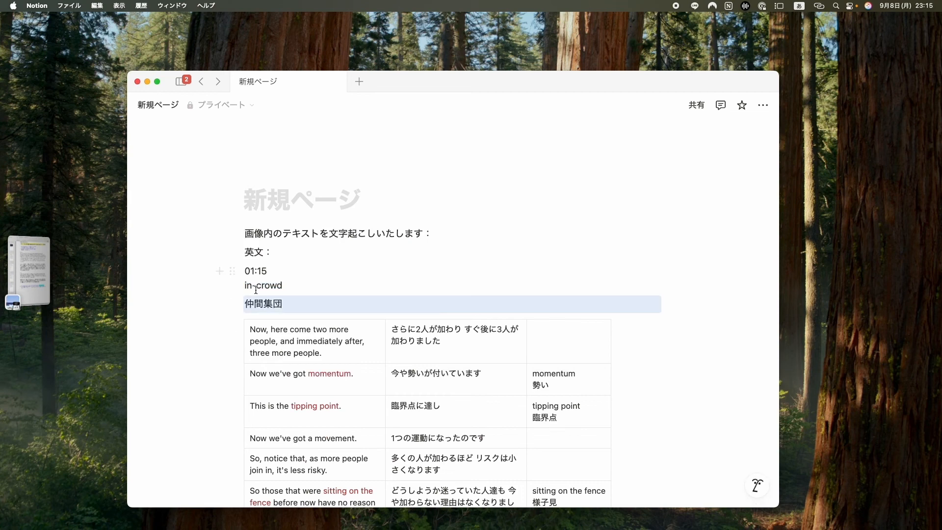
Move "in-crowd" and its translation "仲間集団" from above the table onto new lines under "嘲笑された" in the seventh row's third-column cell
drag(243, 285, 279, 307)
click(302, 299)
right_click(278, 303)
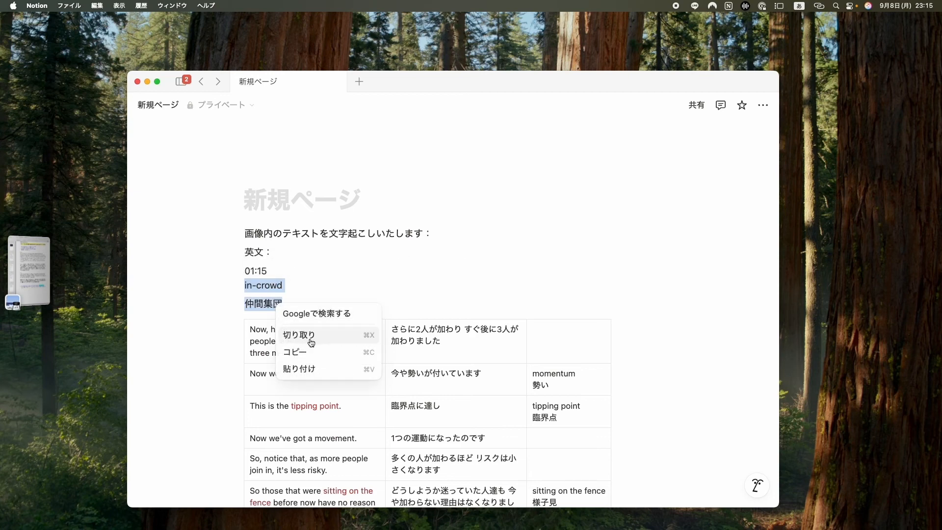
click(311, 342)
scroll(497, 357, down, 10)
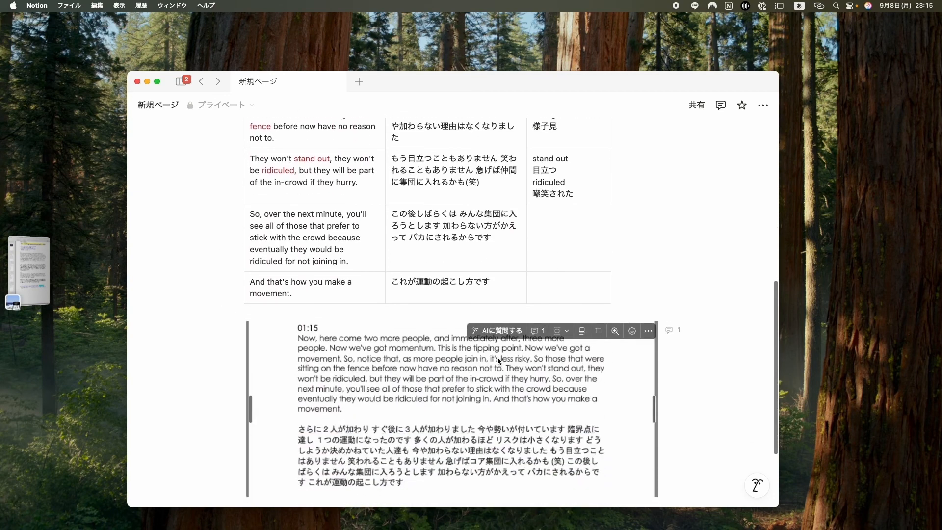
scroll(555, 223, up, 1)
click(580, 211)
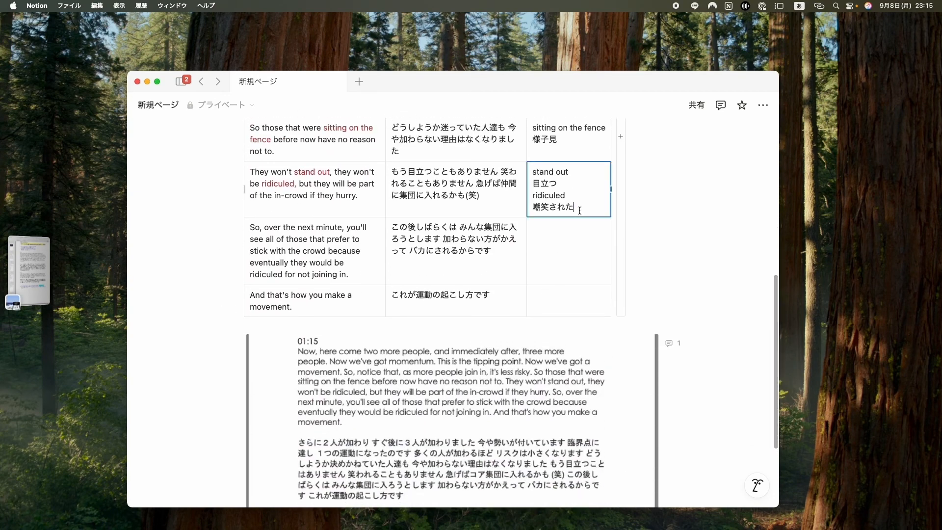
key(Return)
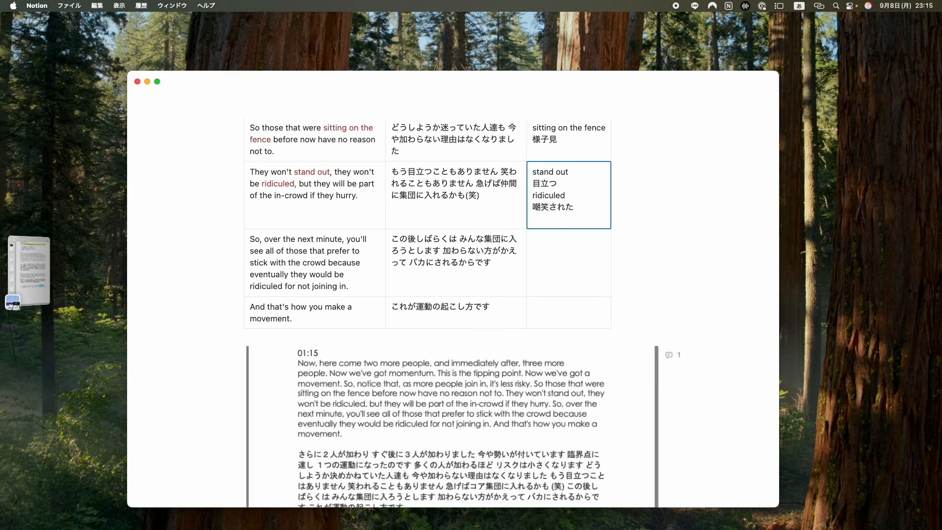
key(super+v)
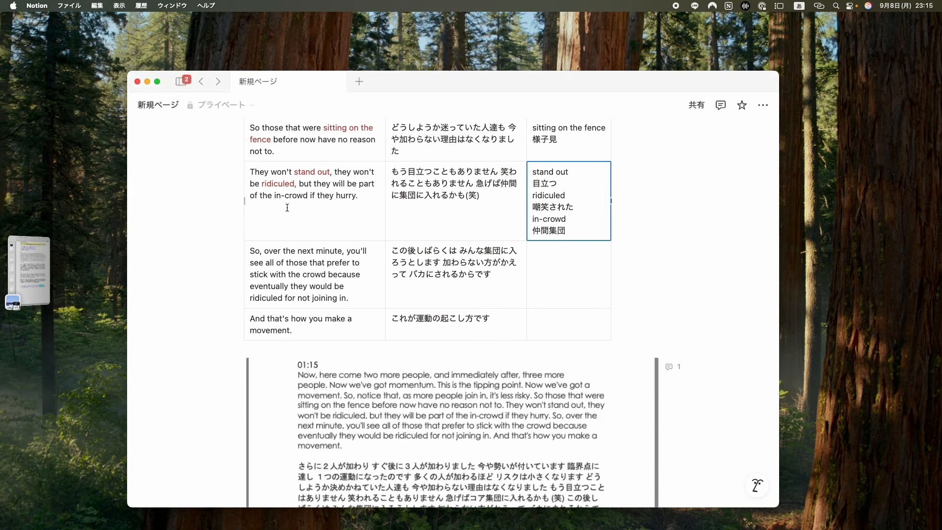
Color the word "in-crowd" red in the English sentence of the table's seventh row
drag(274, 198, 308, 197)
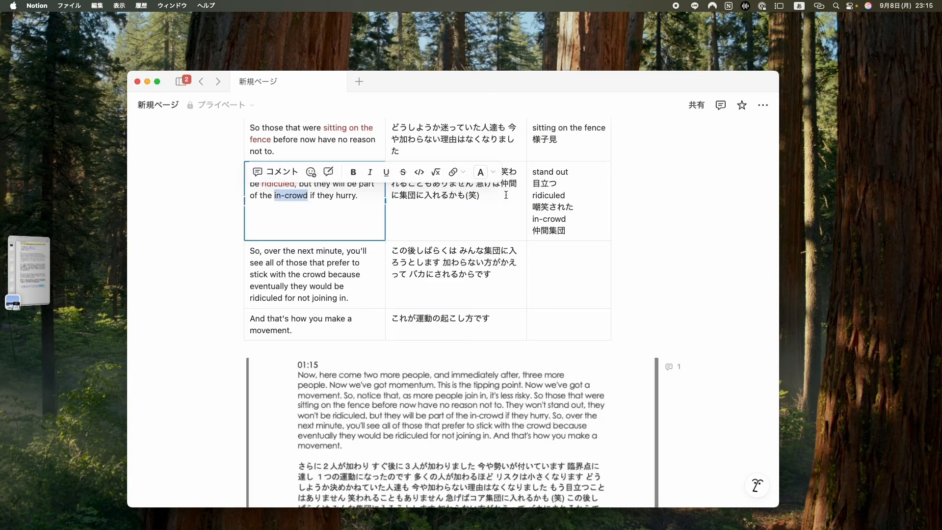
click(481, 178)
click(485, 211)
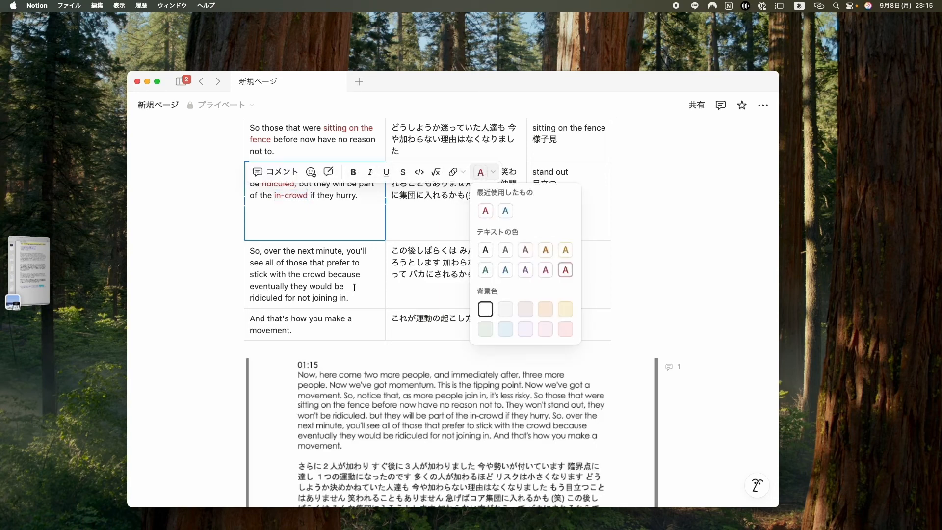
scroll(328, 271, down, 1)
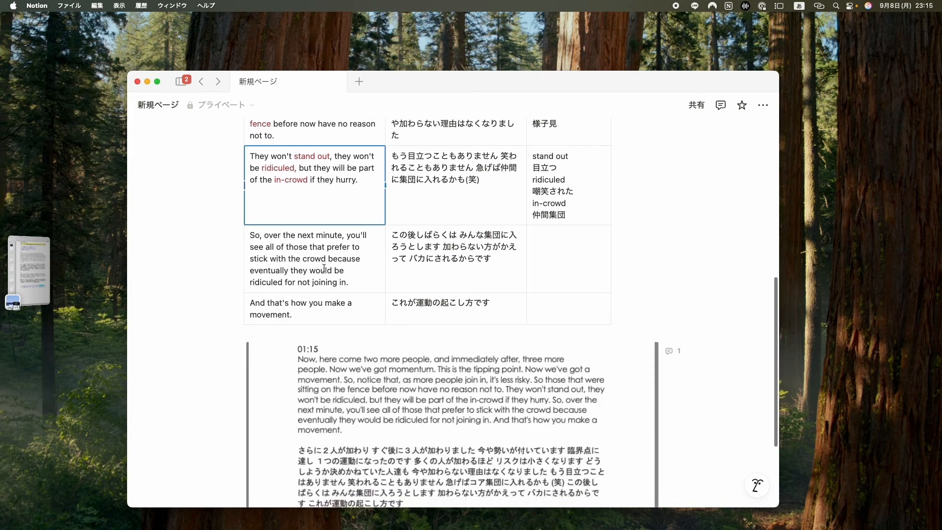